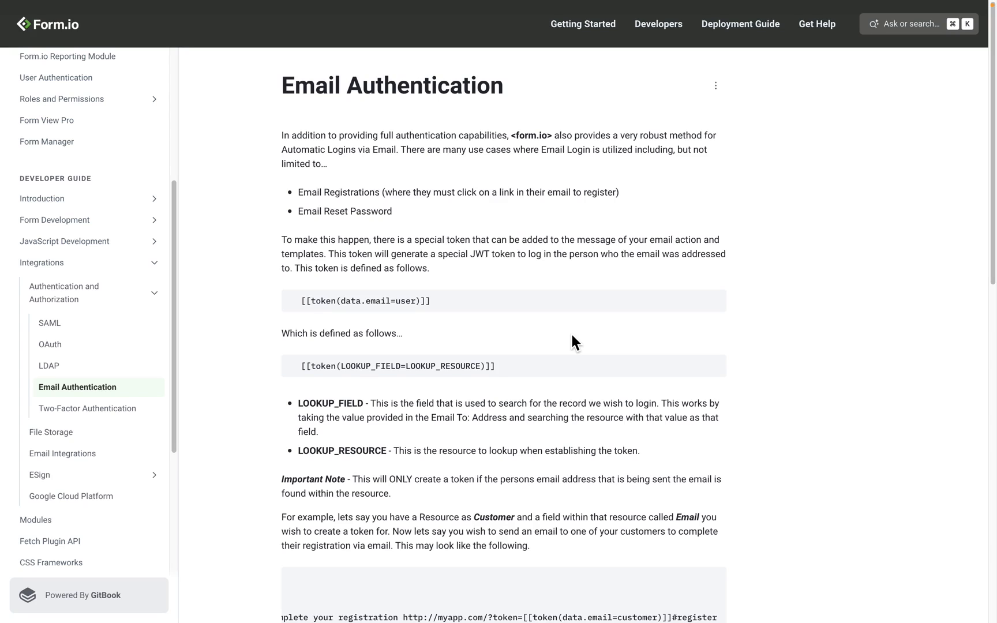
# Return from the docs to the Email Example Form builder tab.
pyautogui.hotkey('ctrl', 'Left')
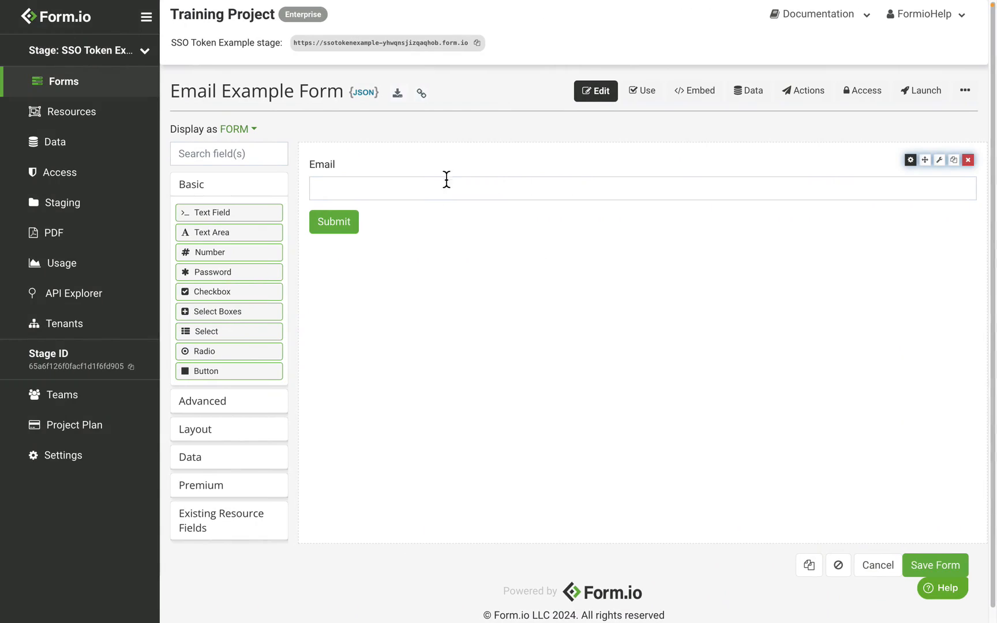
# Open the Email Example Form's Email action and review its settings, including the {{ data.email }} recipient.
pyautogui.click(814, 104)
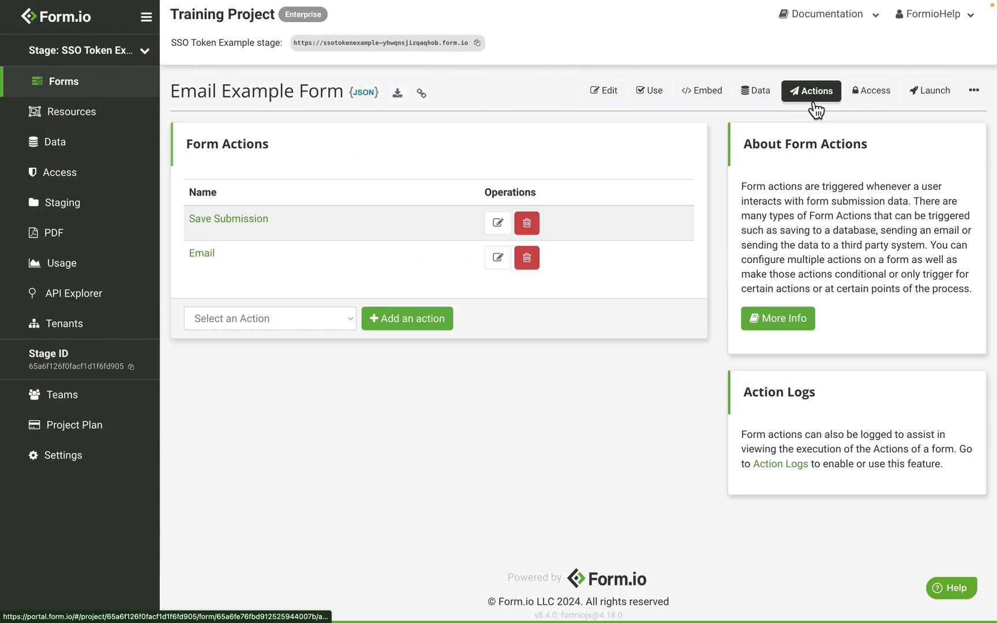
pyautogui.click(498, 258)
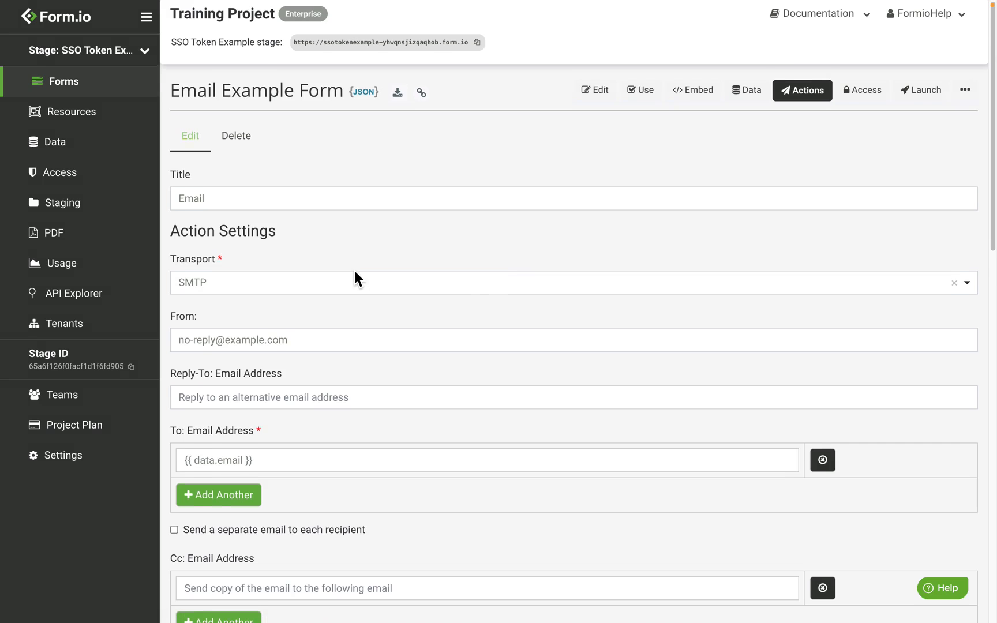
pyautogui.scroll(-3, 354, 279)
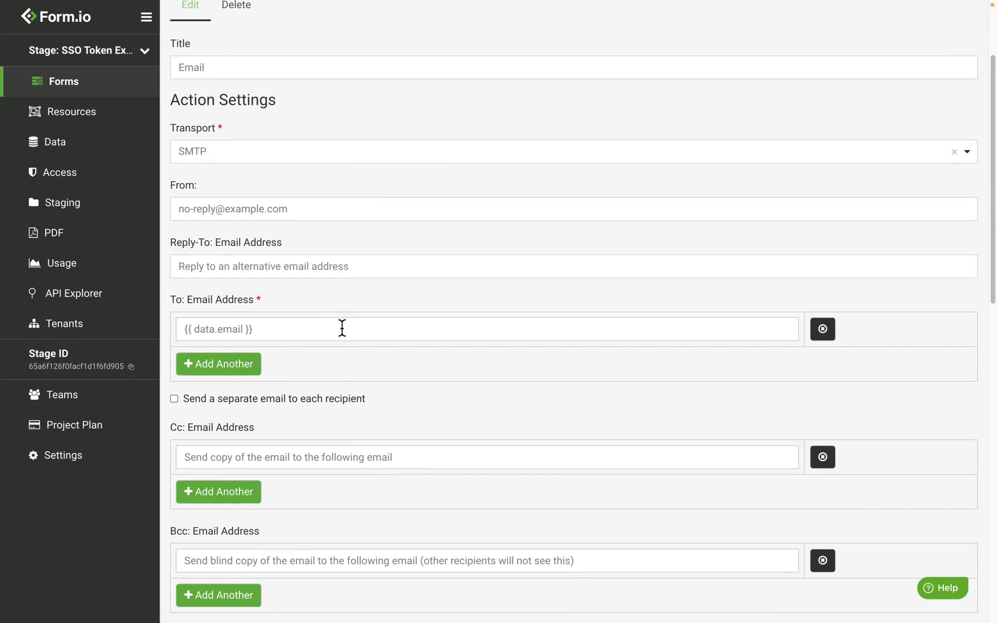
pyautogui.scroll(1, 342, 328)
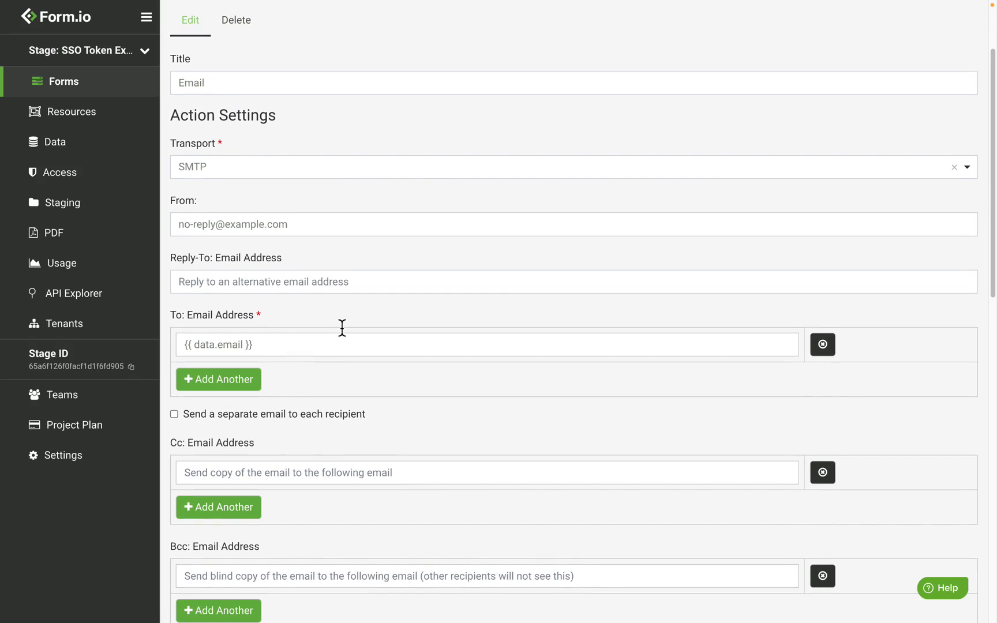
pyautogui.scroll(3, 342, 328)
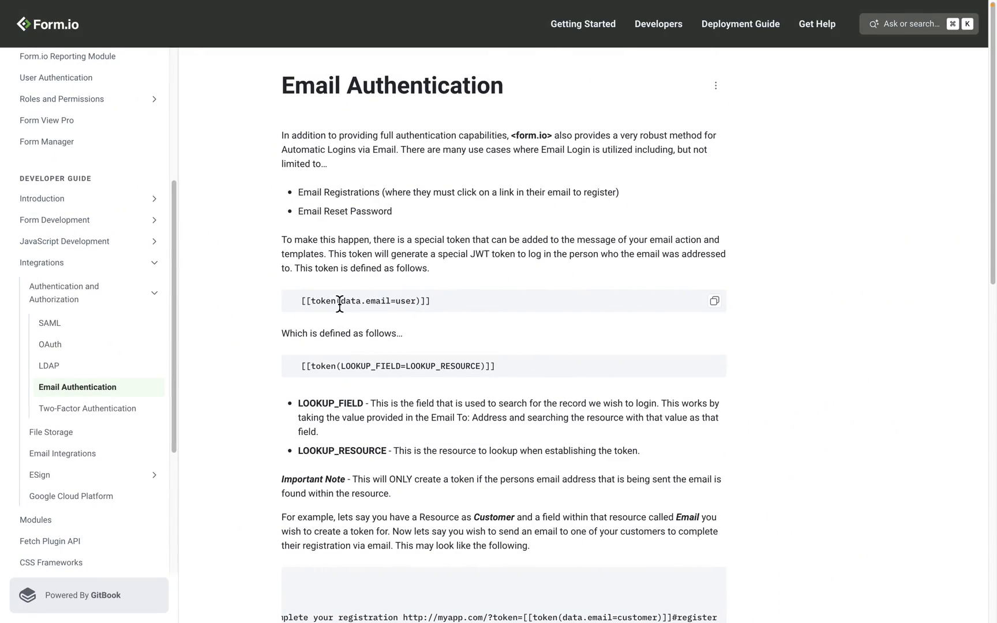
# Highlight data.email and user in the [[token(data.email=user)]] snippet to explain each part.
pyautogui.moveTo(391, 303); pyautogui.dragTo(340, 308)
pyautogui.click(343, 309)
pyautogui.doubleClick(404, 301)
pyautogui.click(410, 306)
pyautogui.moveTo(341, 301); pyautogui.dragTo(390, 305)
pyautogui.doubleClick(410, 305)
pyautogui.click(423, 301)
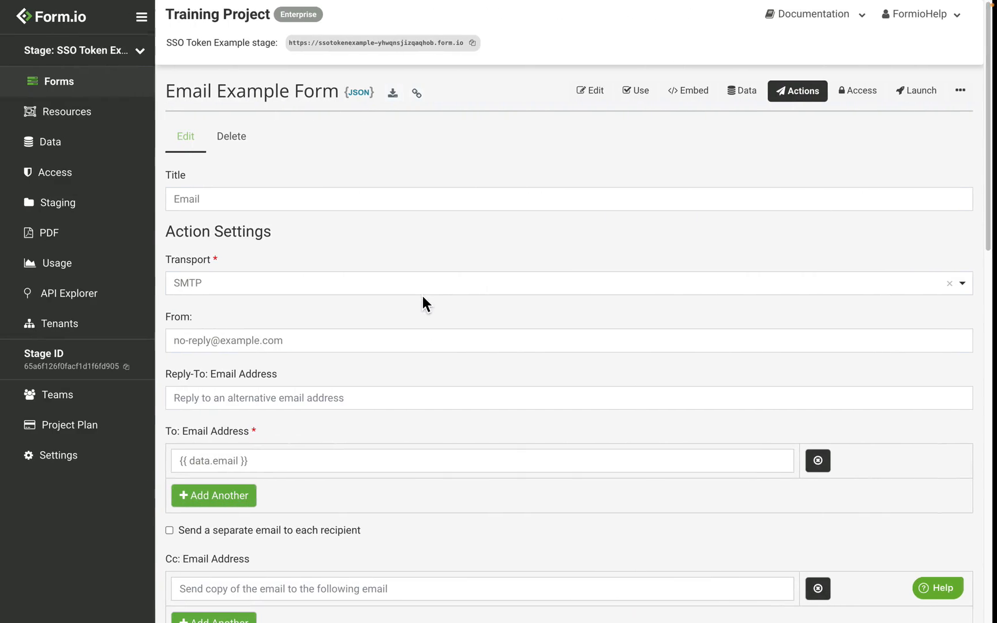
# Add a project role titled Manager under Access, then go to the Resources list.
pyautogui.click(126, 98)
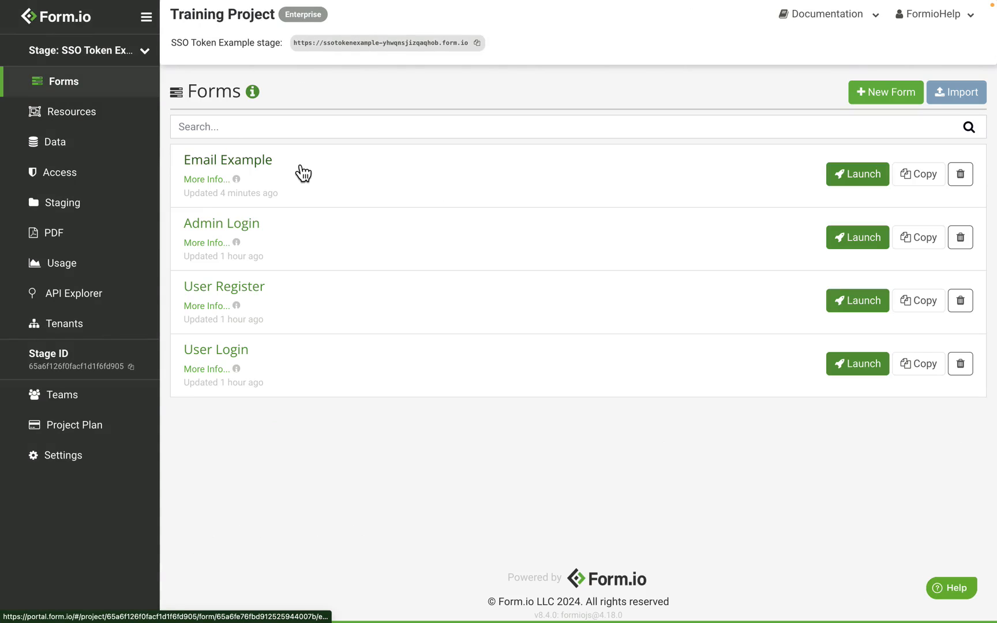
pyautogui.click(92, 189)
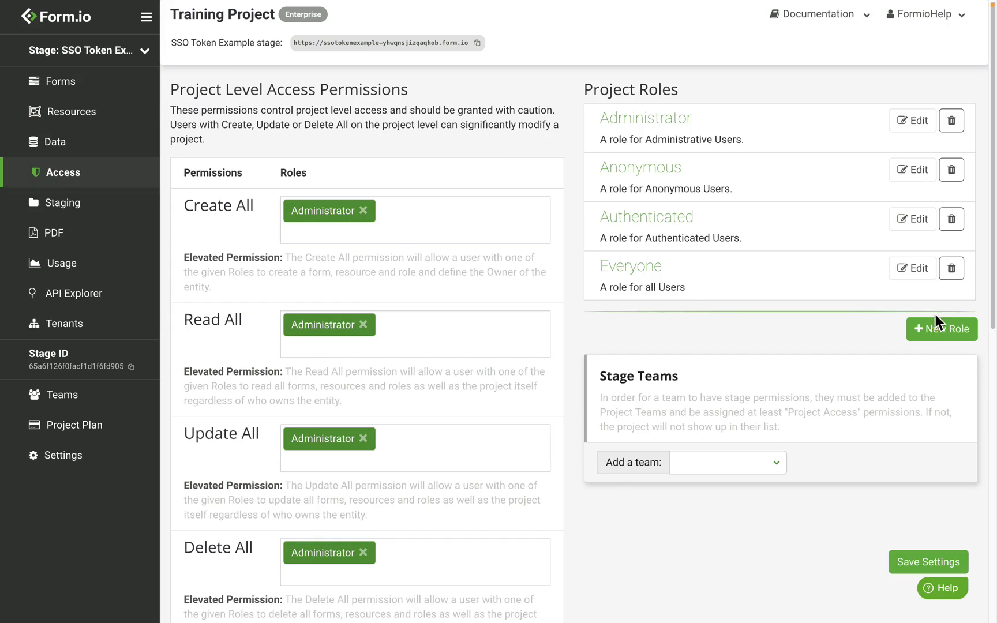
pyautogui.click(949, 341)
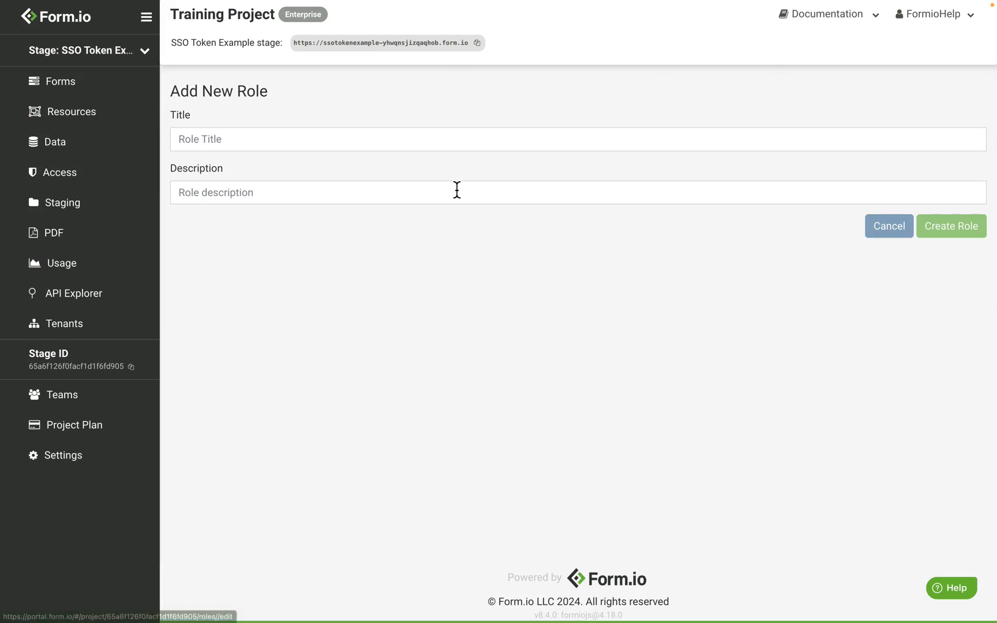
pyautogui.click(338, 147)
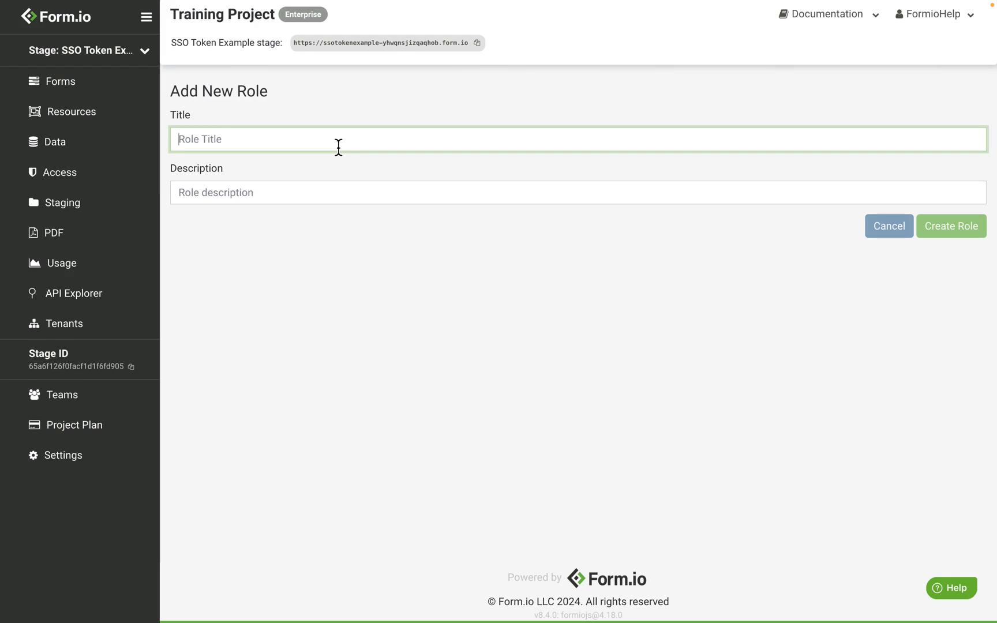
pyautogui.write('Manager')
pyautogui.click(958, 227)
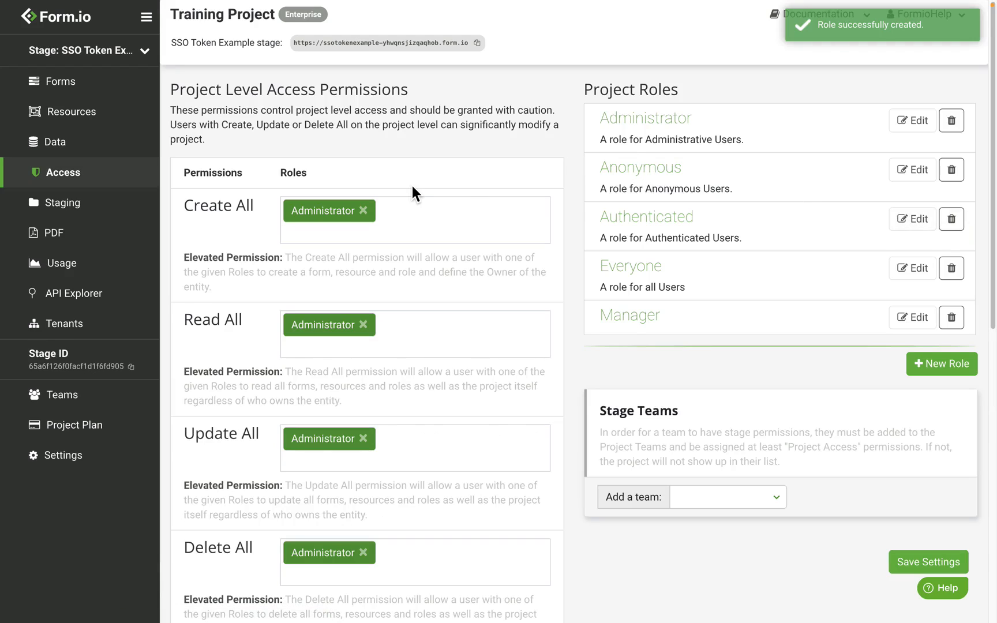
pyautogui.click(95, 111)
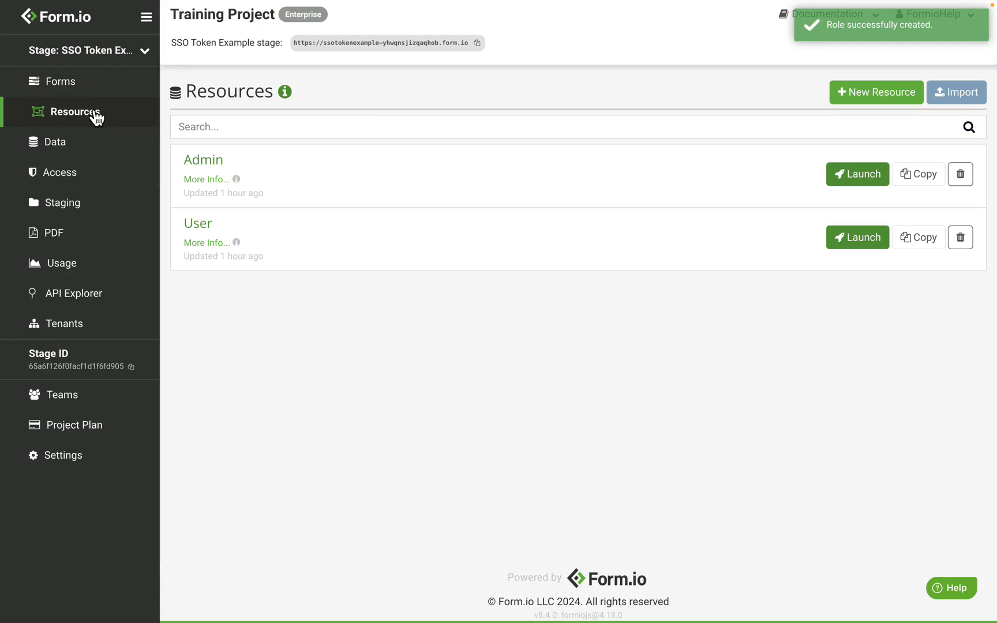
# Create a resource titled Manager with an Email (Advanced) field and a Password (Basic) field.
pyautogui.click(877, 98)
pyautogui.write('Manager')
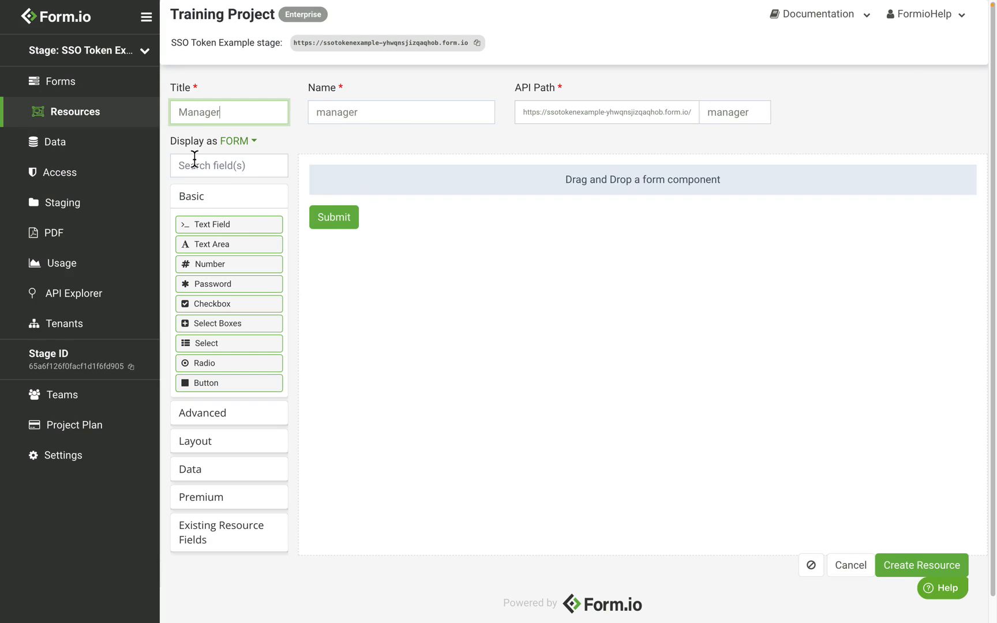
pyautogui.moveTo(250, 216); pyautogui.dragTo(250, 216)
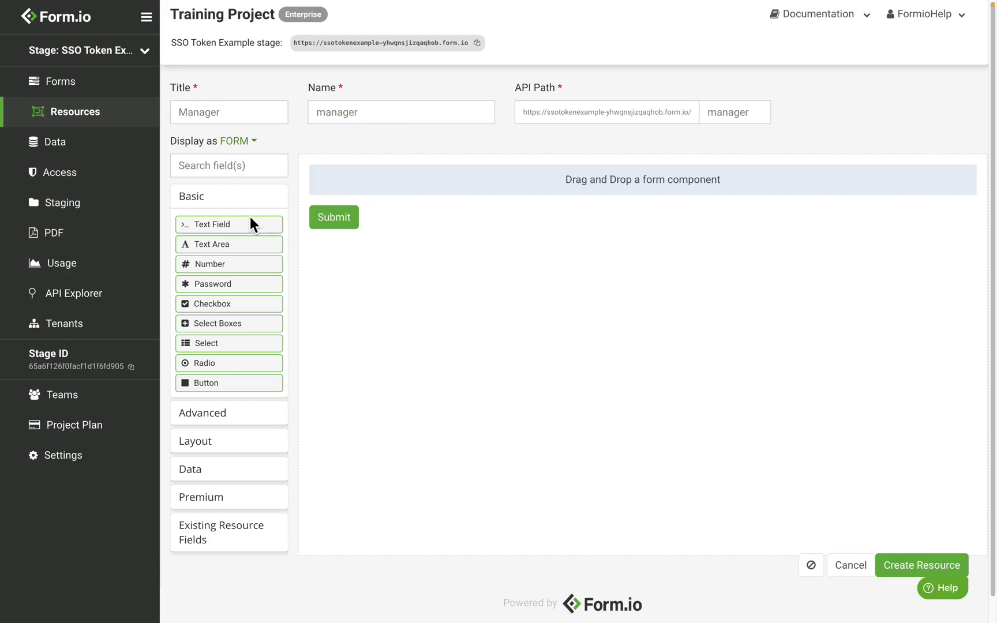
pyautogui.click(223, 203)
pyautogui.click(223, 229)
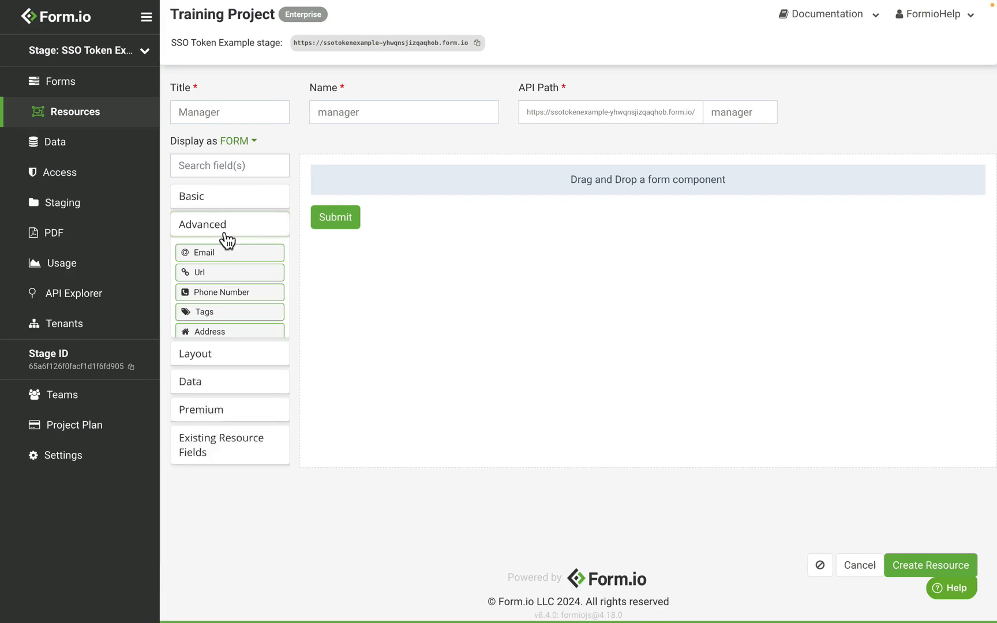
pyautogui.moveTo(234, 254); pyautogui.dragTo(427, 194)
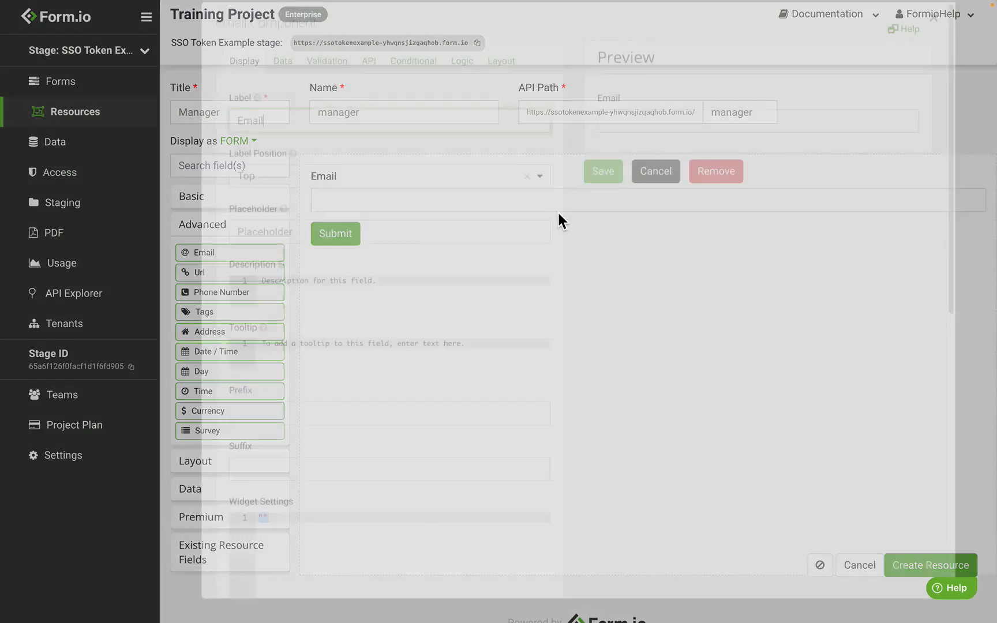
pyautogui.click(603, 183)
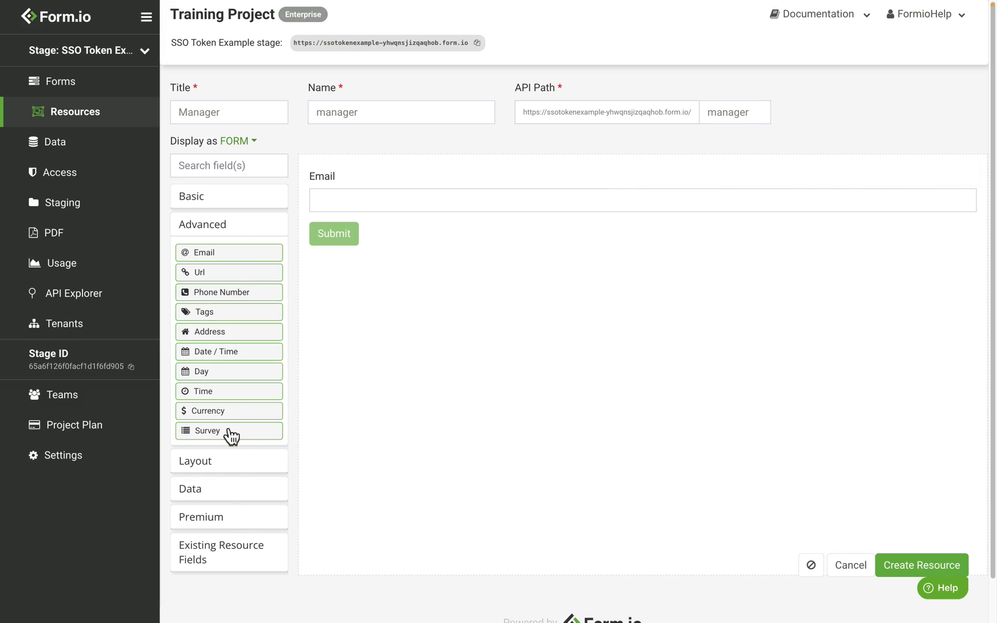
pyautogui.click(242, 208)
pyautogui.moveTo(245, 281); pyautogui.dragTo(366, 232)
pyautogui.click(603, 179)
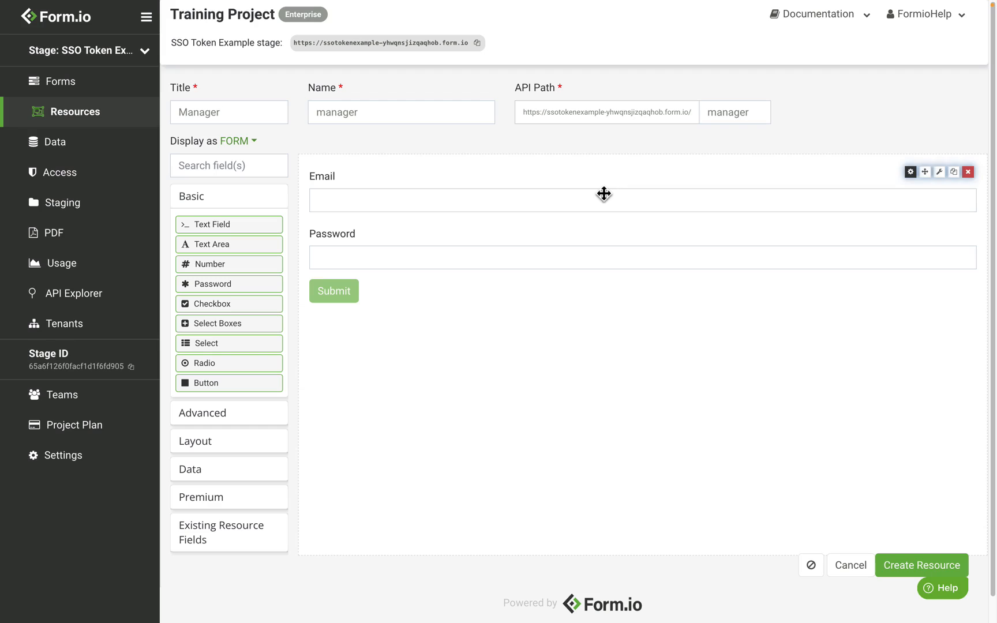
pyautogui.click(918, 571)
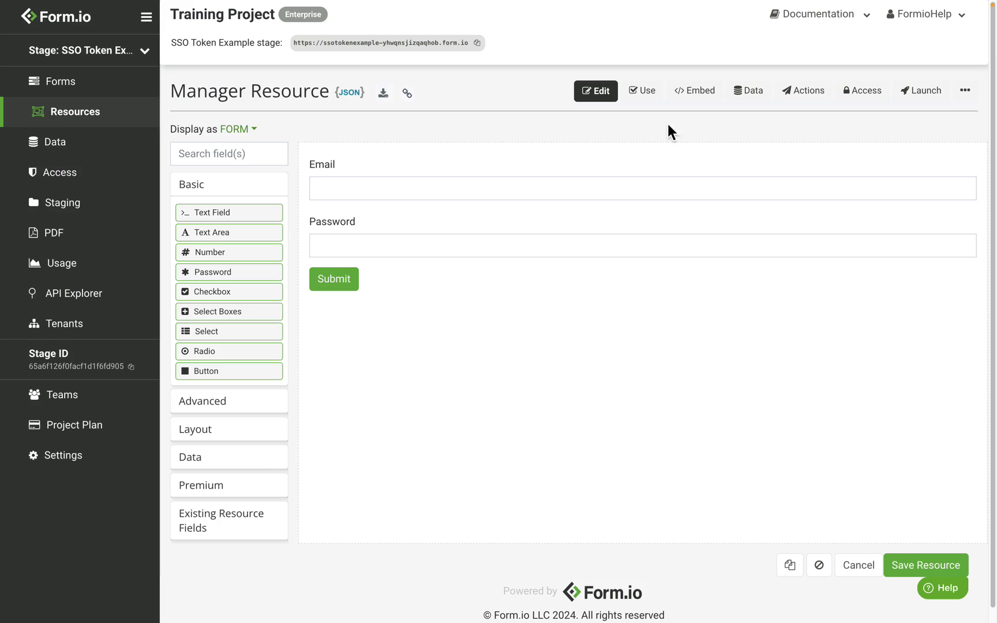
# Add a Role Assignment action to the Manager resource.
pyautogui.click(806, 98)
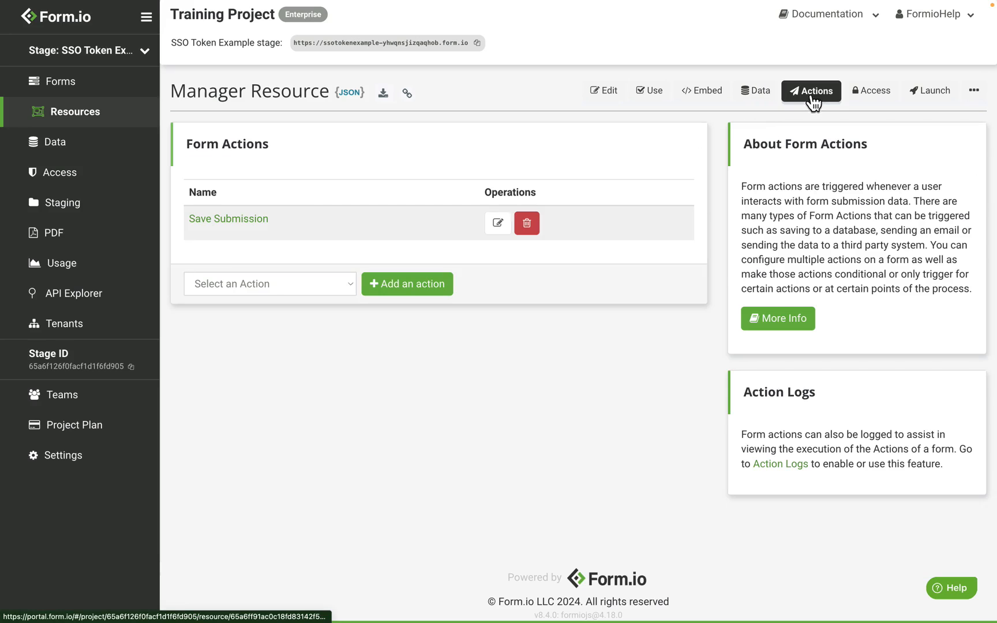
pyautogui.click(317, 279)
pyautogui.click(309, 335)
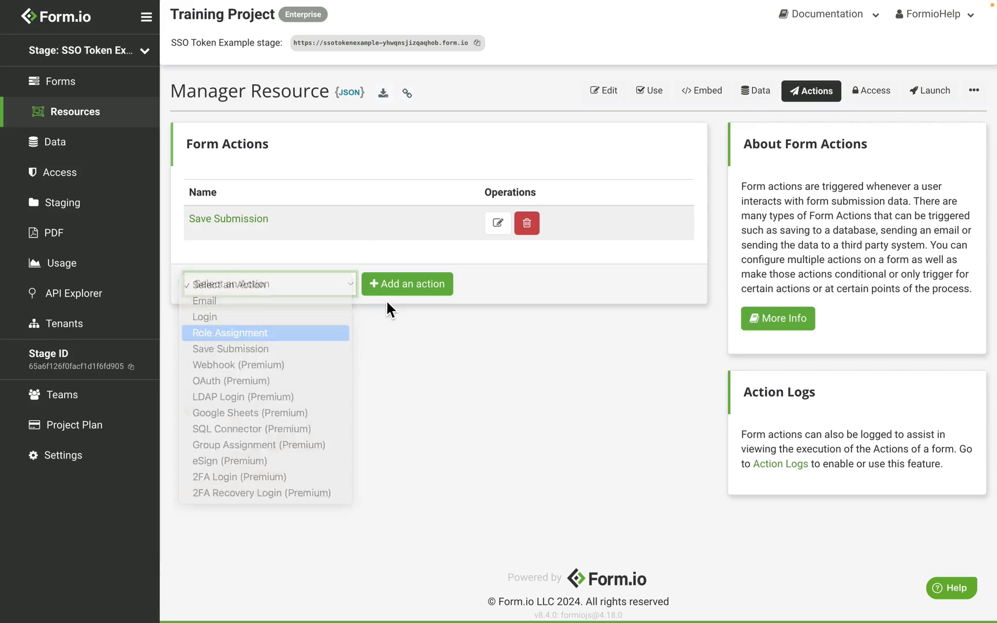
pyautogui.click(400, 298)
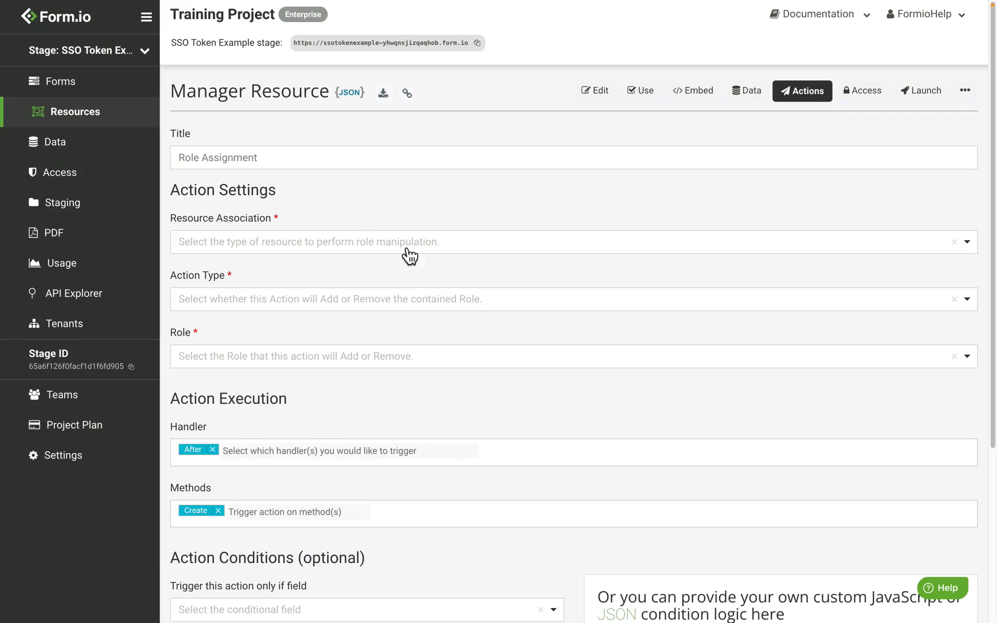
# Set the action to Existing Resource, Add Role, Manager, and save it.
pyautogui.click(298, 247)
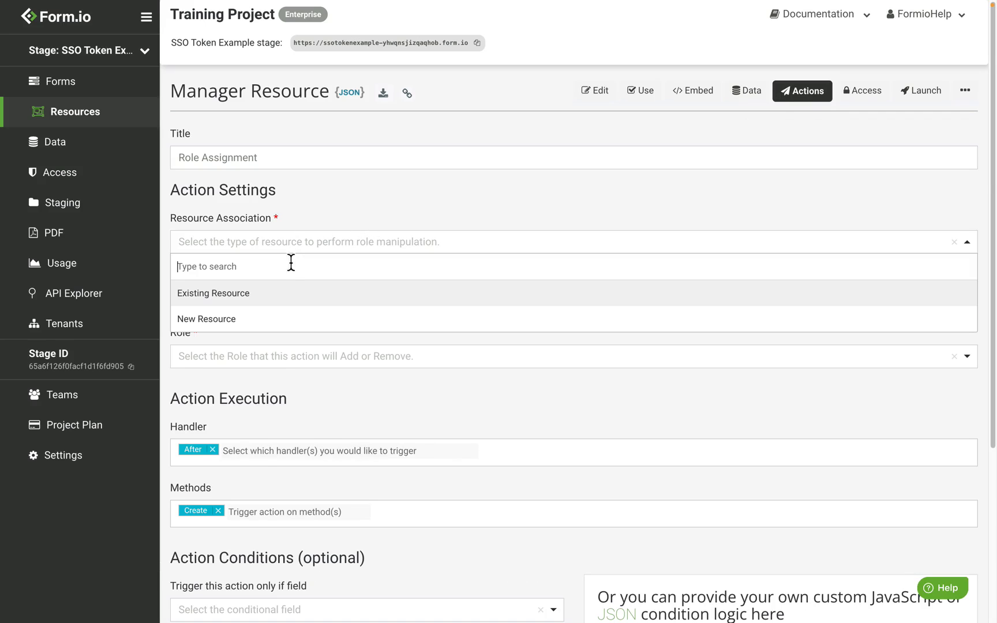
pyautogui.click(294, 292)
pyautogui.click(304, 301)
pyautogui.click(296, 349)
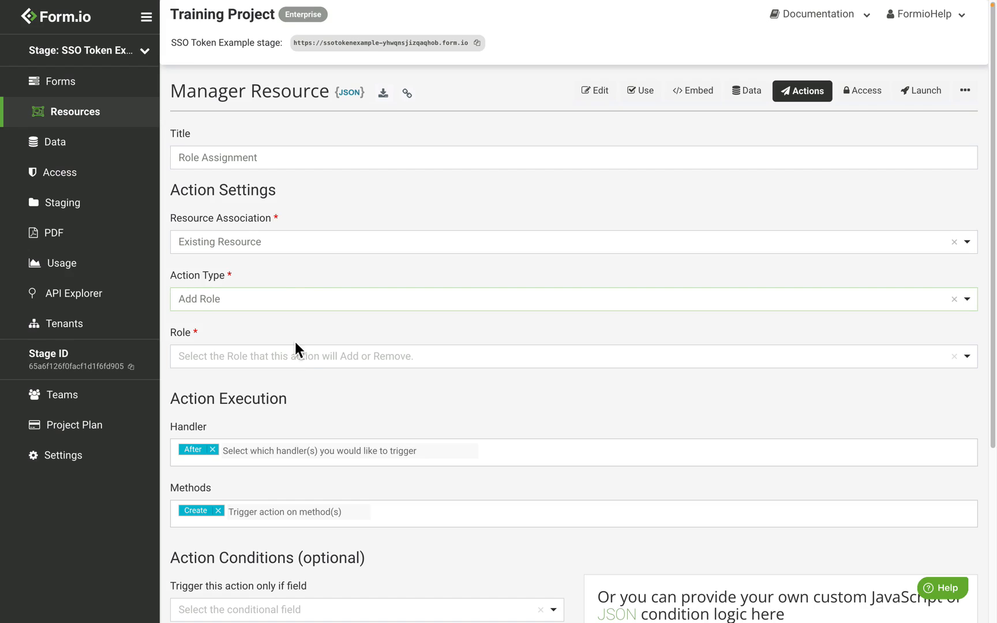
pyautogui.click(305, 358)
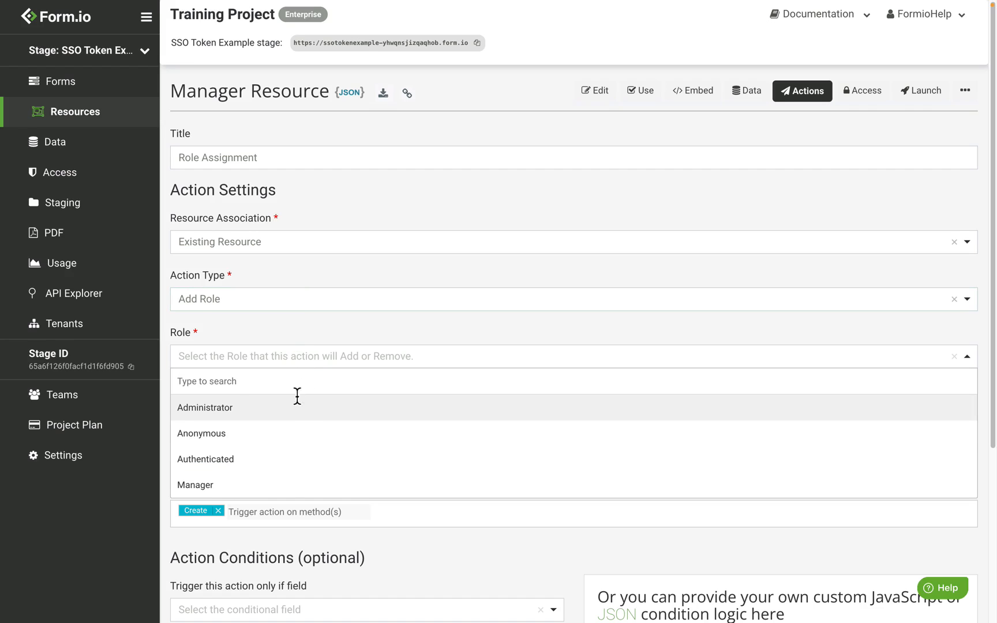
pyautogui.click(288, 491)
pyautogui.scroll(-5, 854, 513)
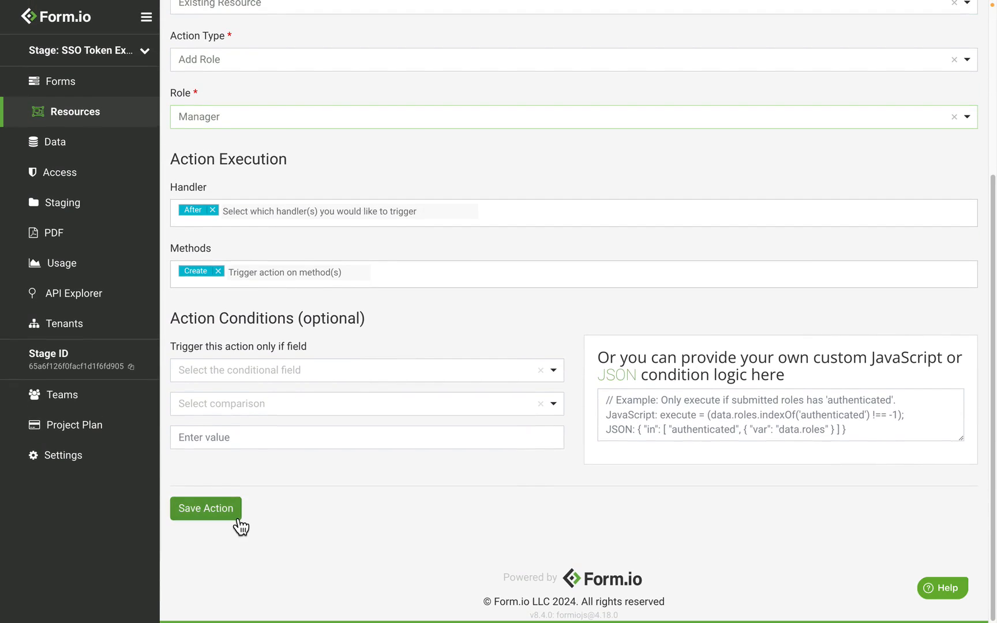
pyautogui.click(237, 525)
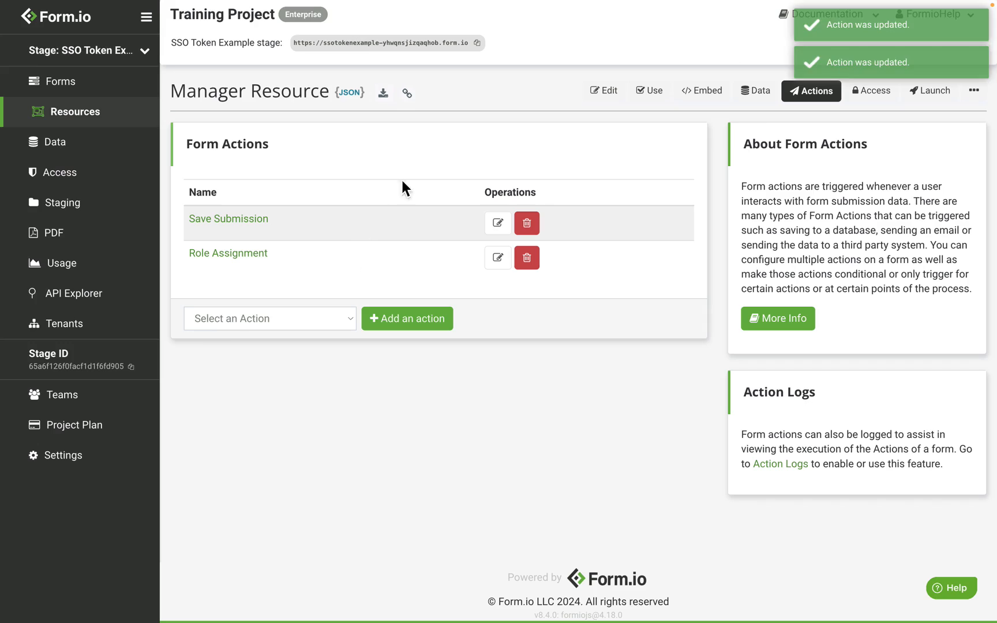
# Submit the Manager Resource form with the manager's e-mail address and a new password.
pyautogui.click(661, 94)
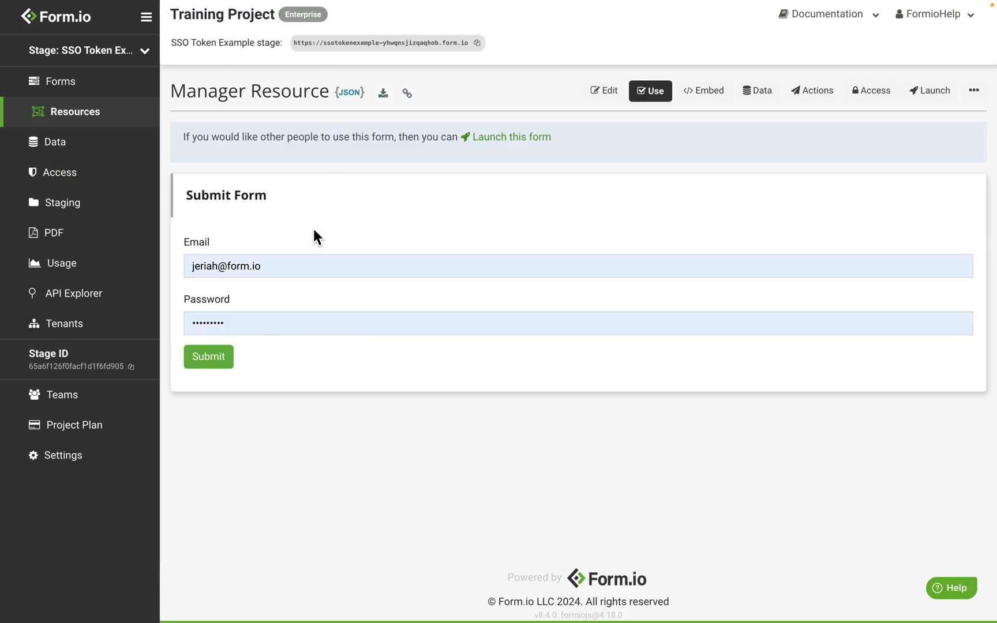
pyautogui.click(280, 266)
pyautogui.press('super+a')
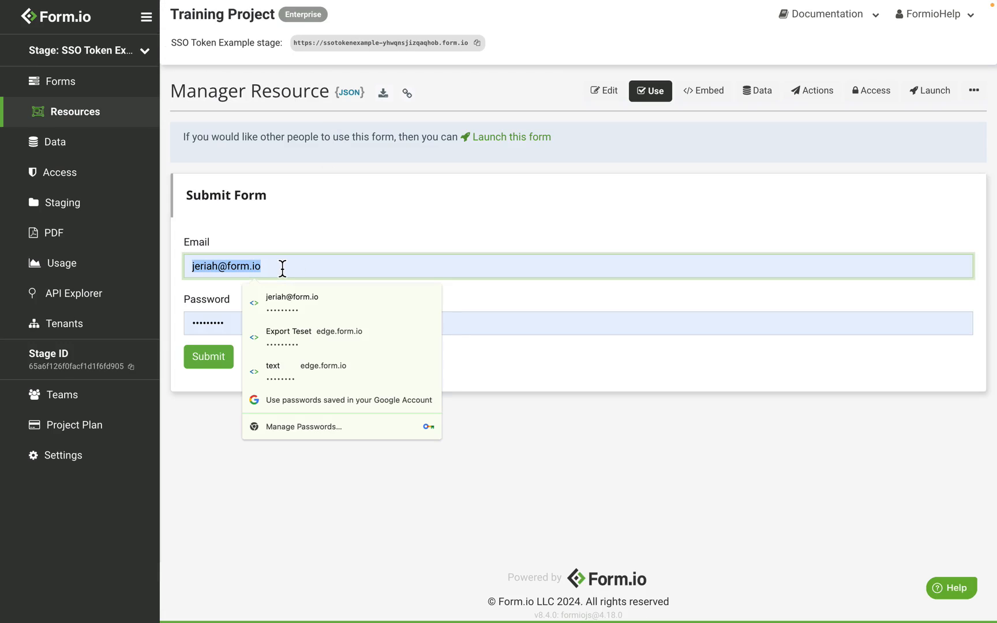
pyautogui.write('manager@example.com')
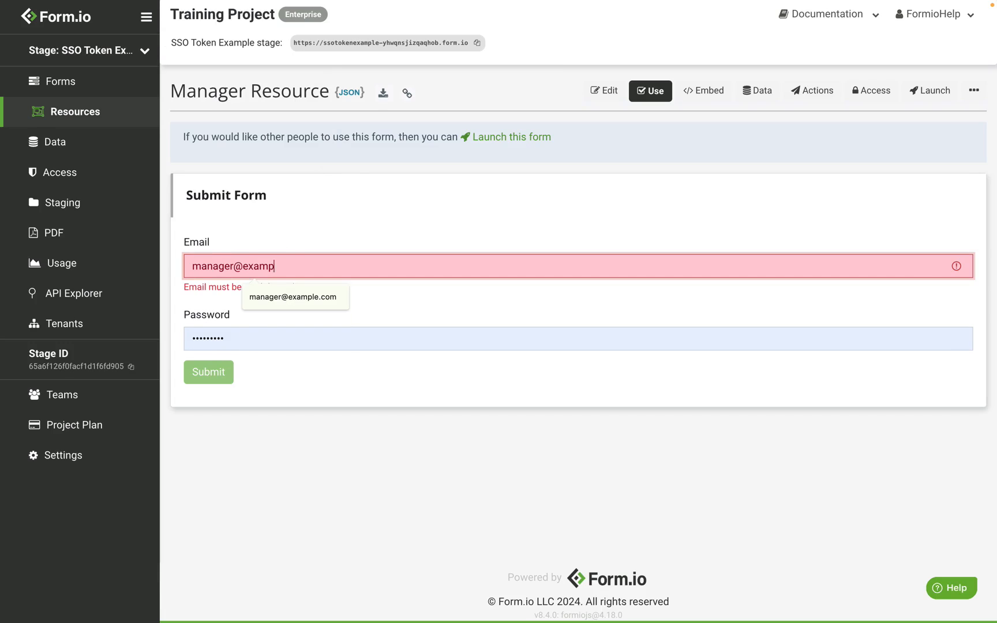
pyautogui.press('Tab')
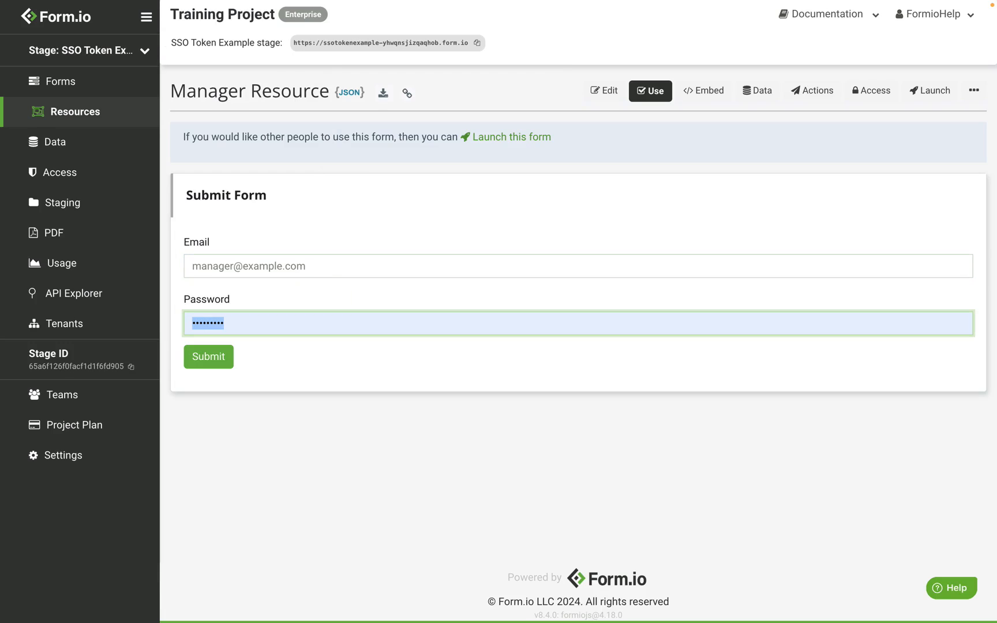
pyautogui.write('••••••')
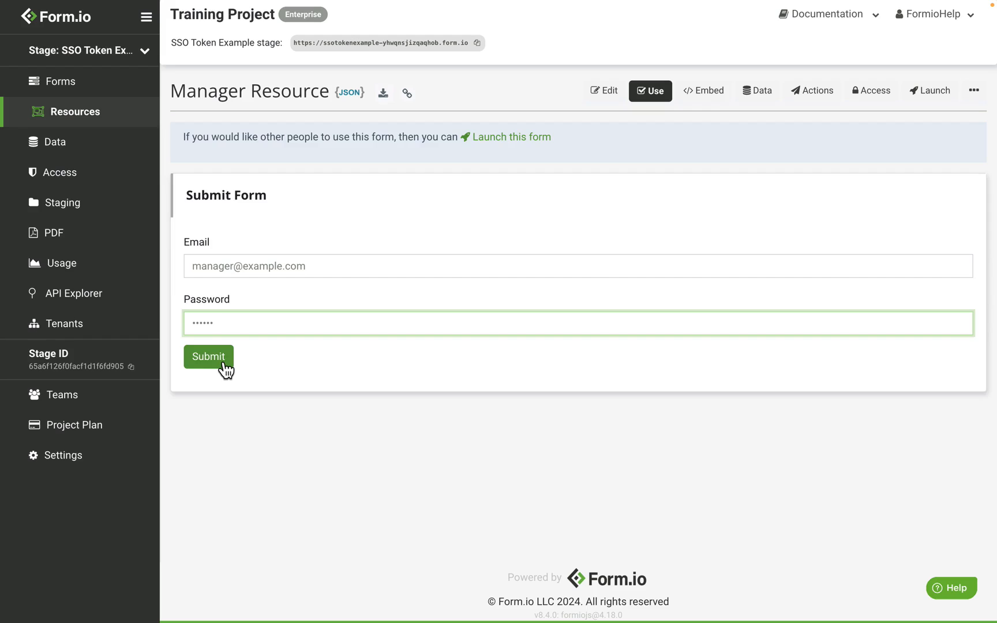
pyautogui.click(222, 365)
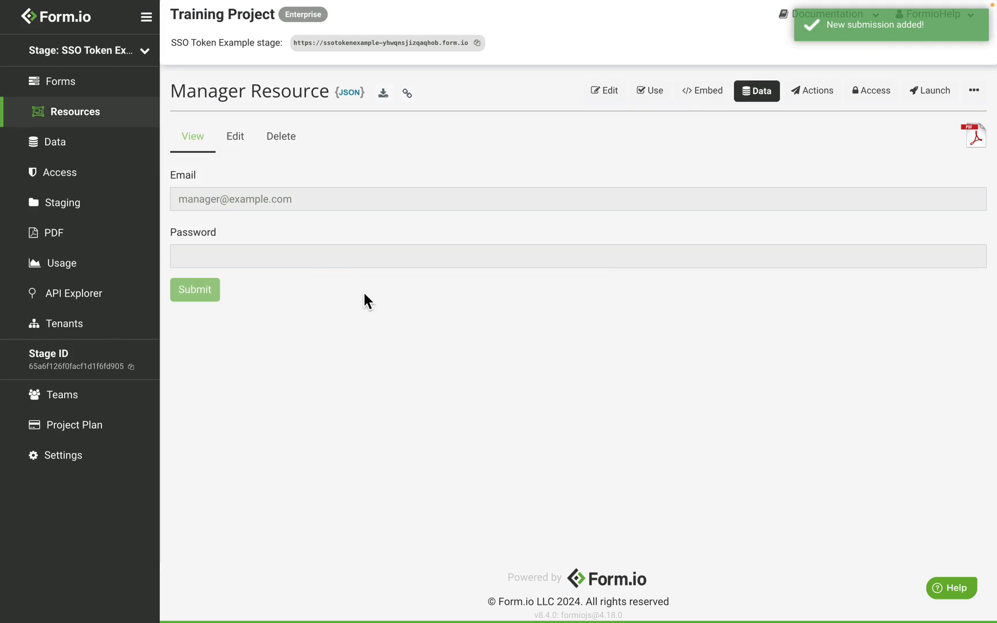
# Open the User resource from the Resources list.
pyautogui.click(127, 118)
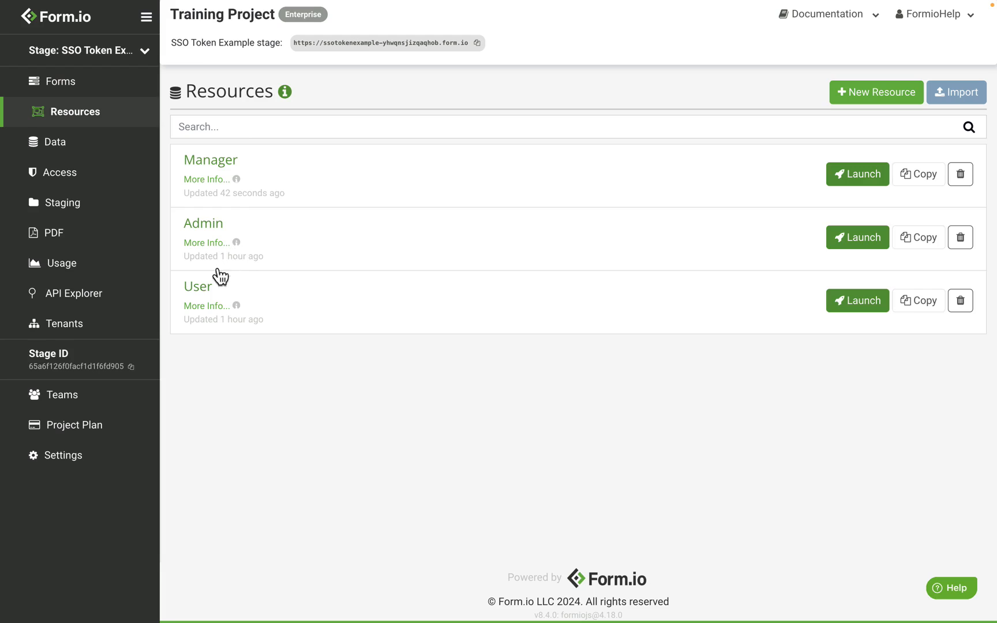
pyautogui.click(208, 289)
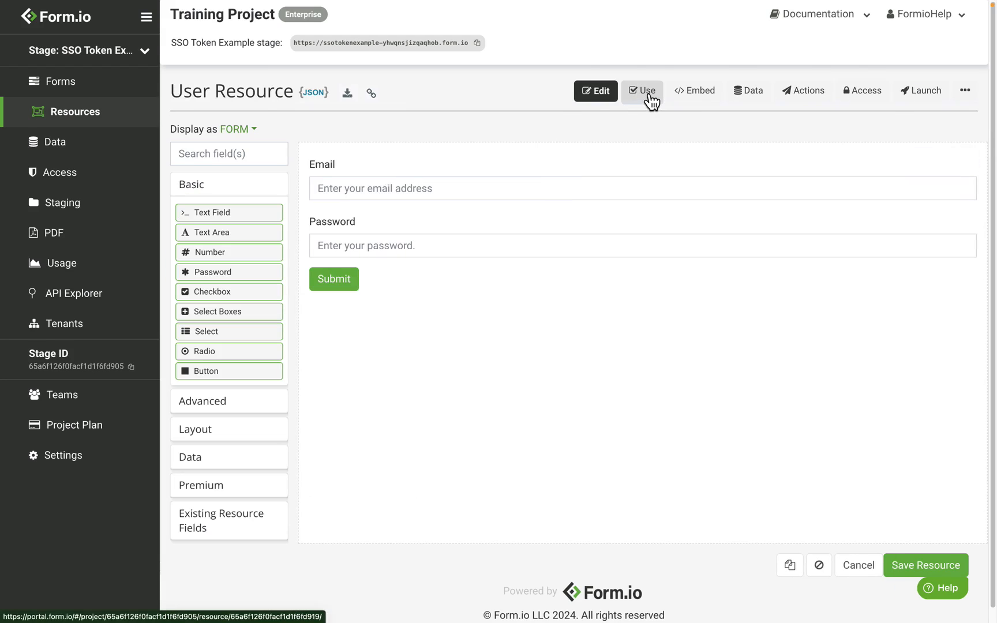
# Submit the User Resource form with the employee's e-mail and a password, dismissing the save-password prompt.
pyautogui.click(649, 98)
pyautogui.tripleClick(274, 266)
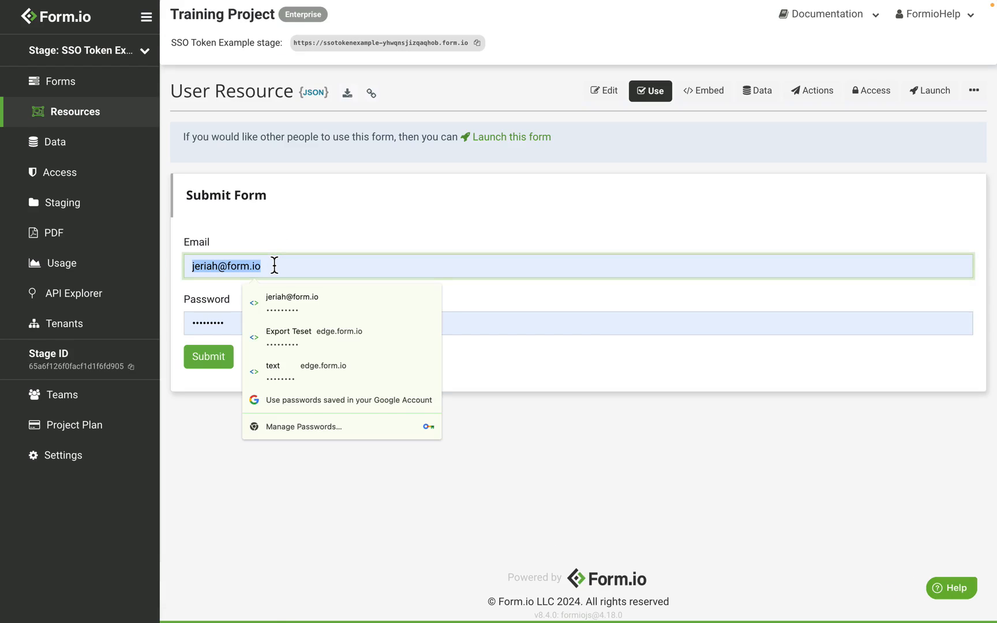
pyautogui.write('employee@')
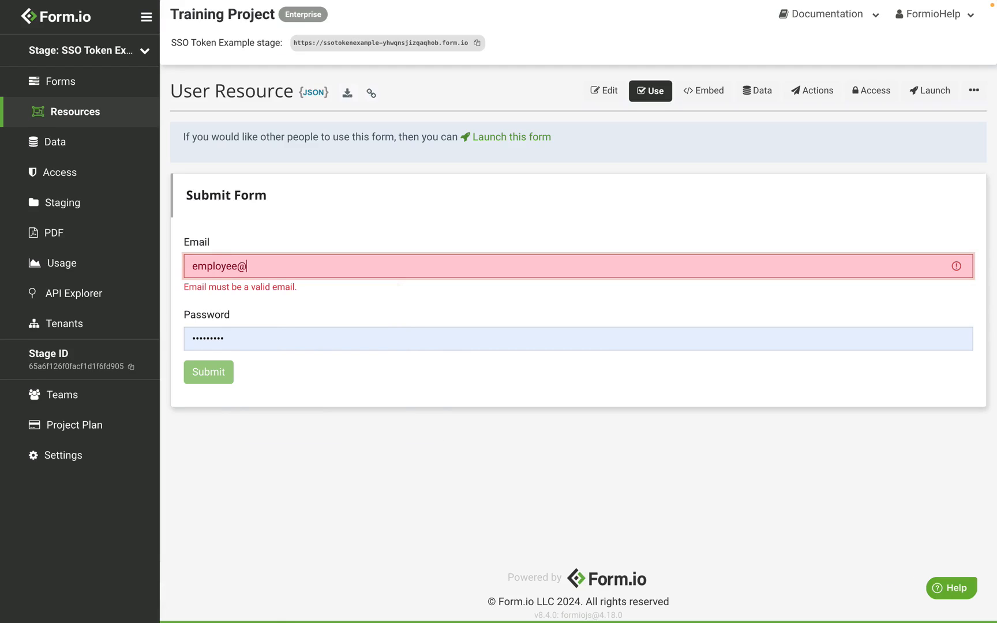
pyautogui.write('example.com')
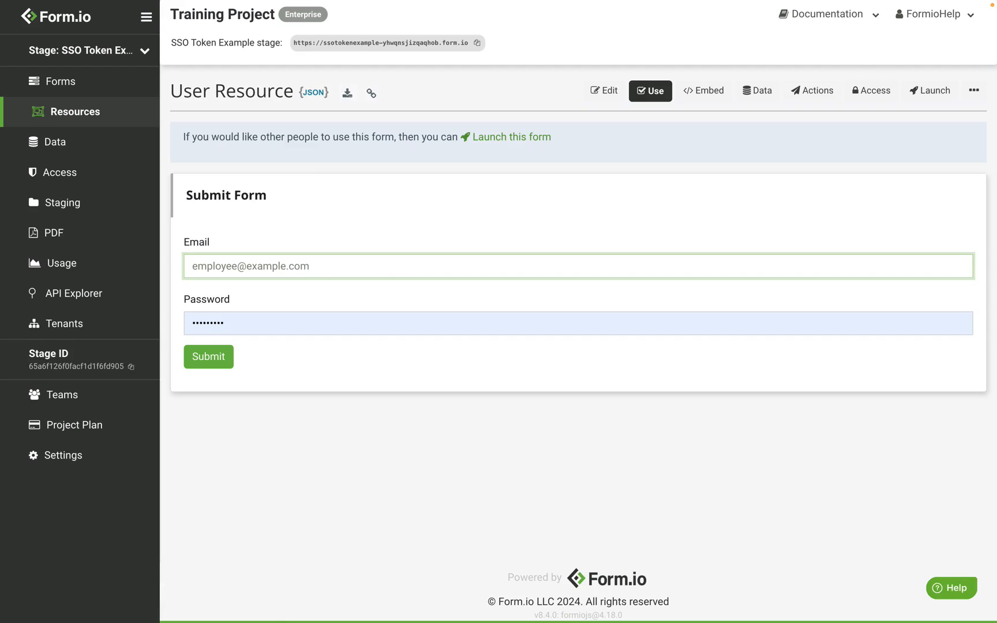
pyautogui.press('Tab')
pyautogui.write('3456')
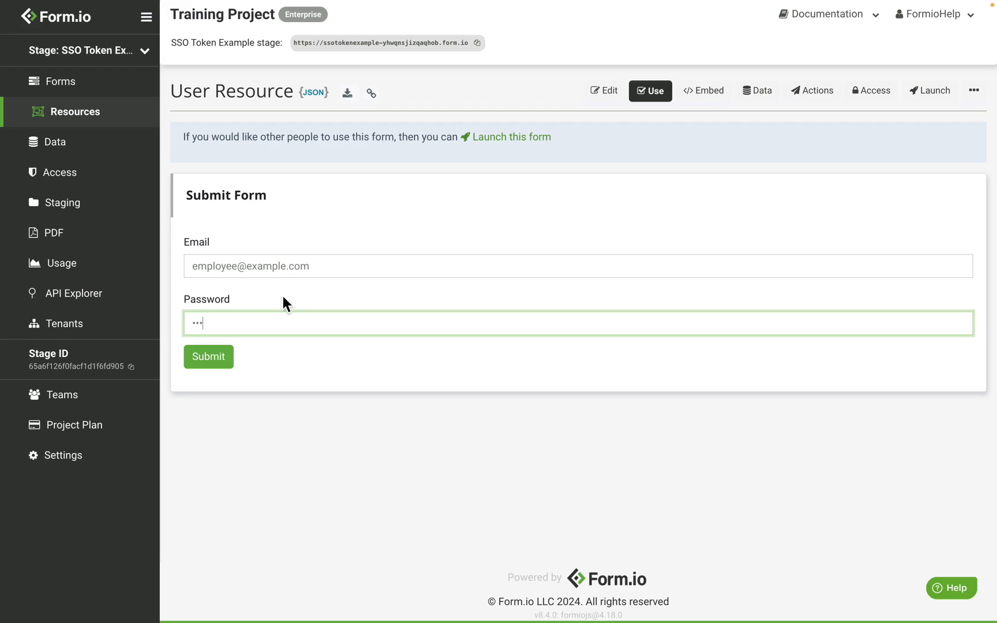
pyautogui.click(226, 358)
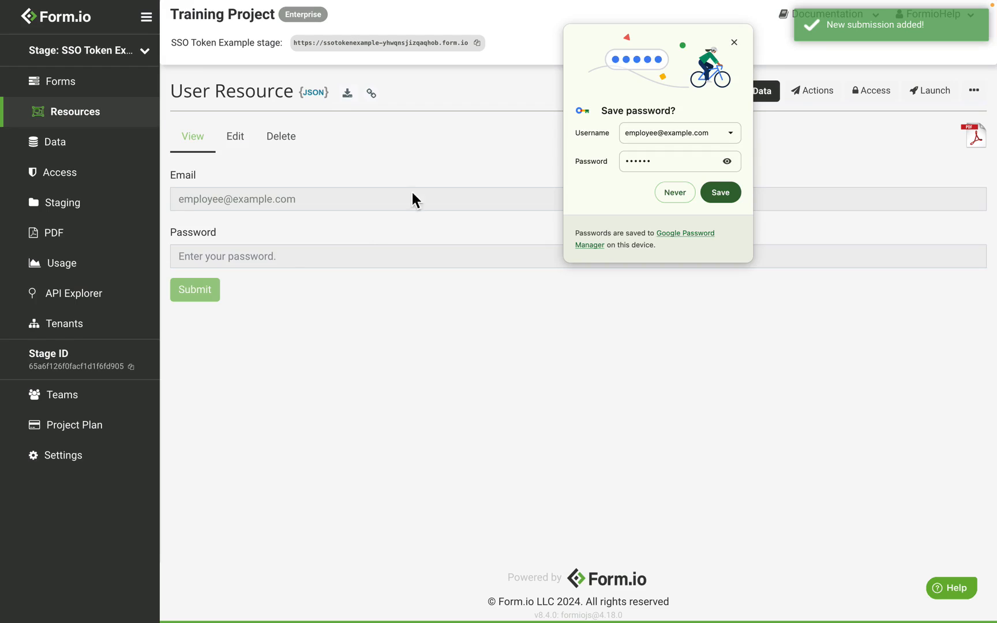
pyautogui.click(735, 42)
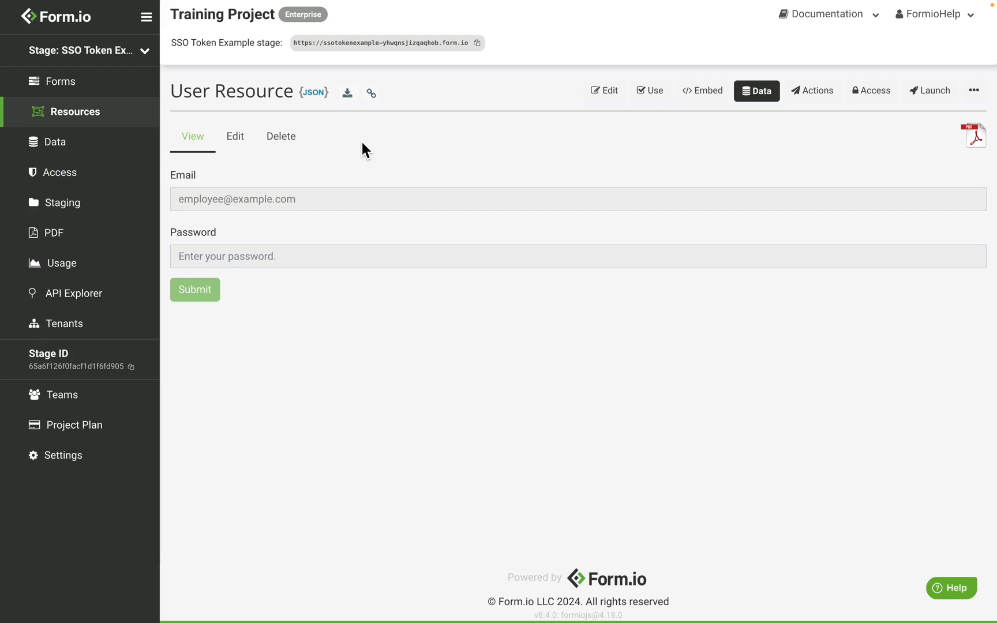
# Copy the example Expense Report form URL from the docs and import it via Forms > Import.
pyautogui.hotkey('ctrl', 'Right')
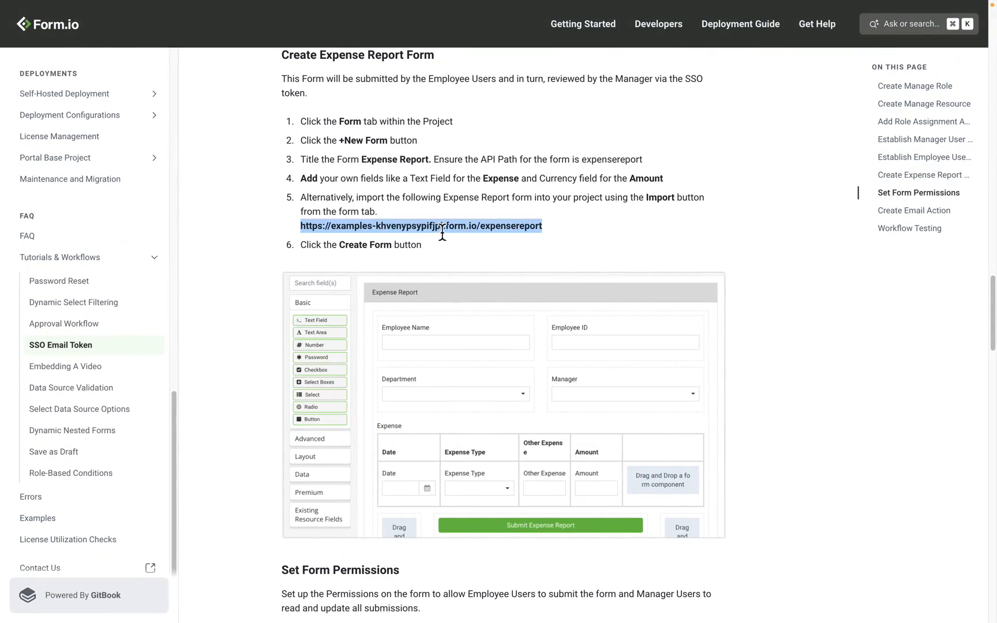
pyautogui.moveTo(563, 225); pyautogui.dragTo(301, 231)
pyautogui.hotkey('ctrl', 'c')
pyautogui.hotkey('ctrl', 'Left')
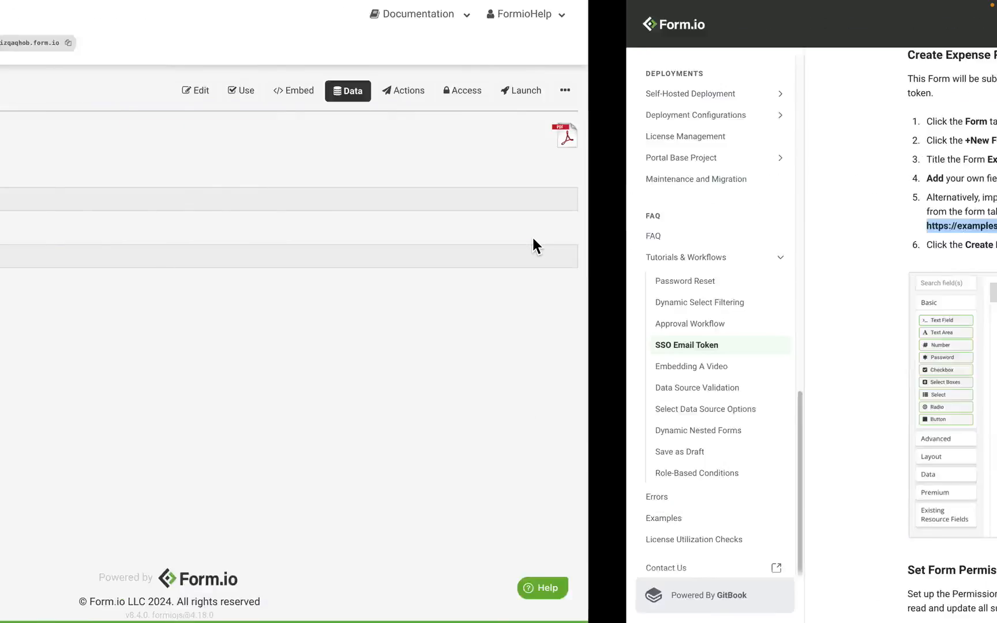
pyautogui.click(92, 88)
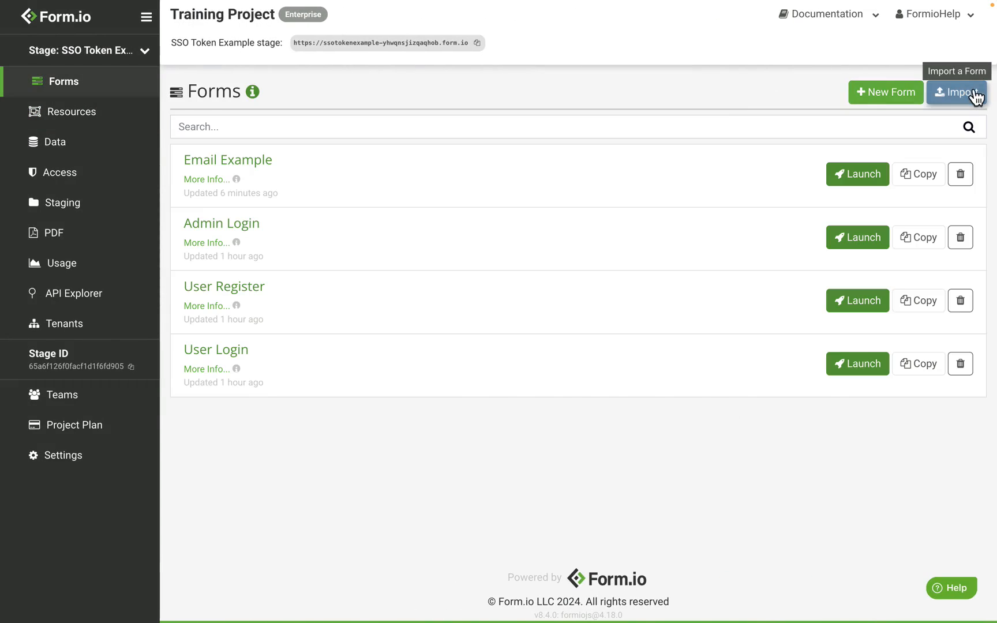
pyautogui.click(955, 93)
pyautogui.click(296, 131)
pyautogui.hotkey('ctrl', 'v')
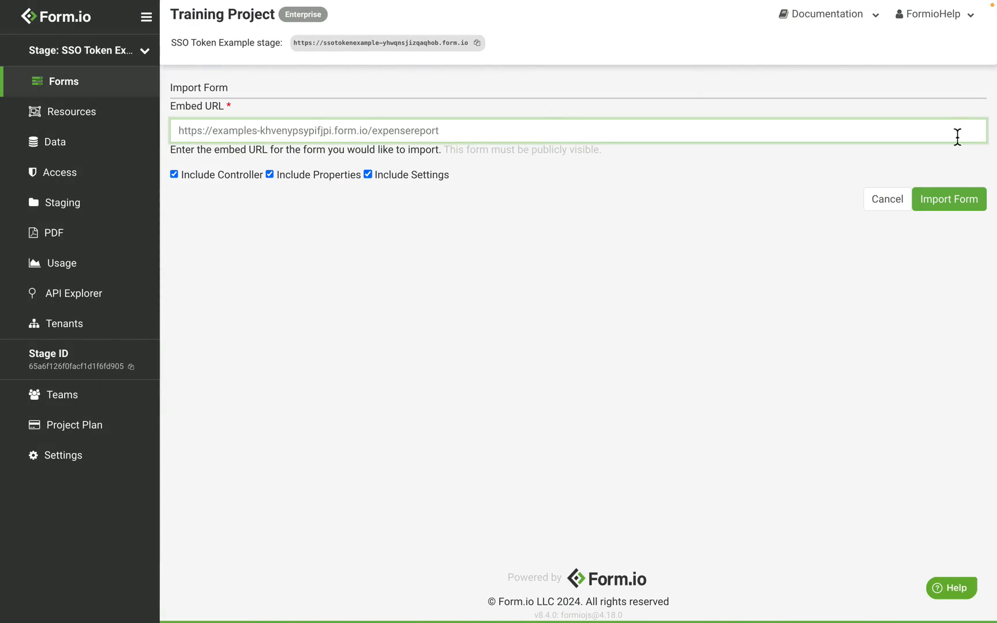
pyautogui.click(975, 212)
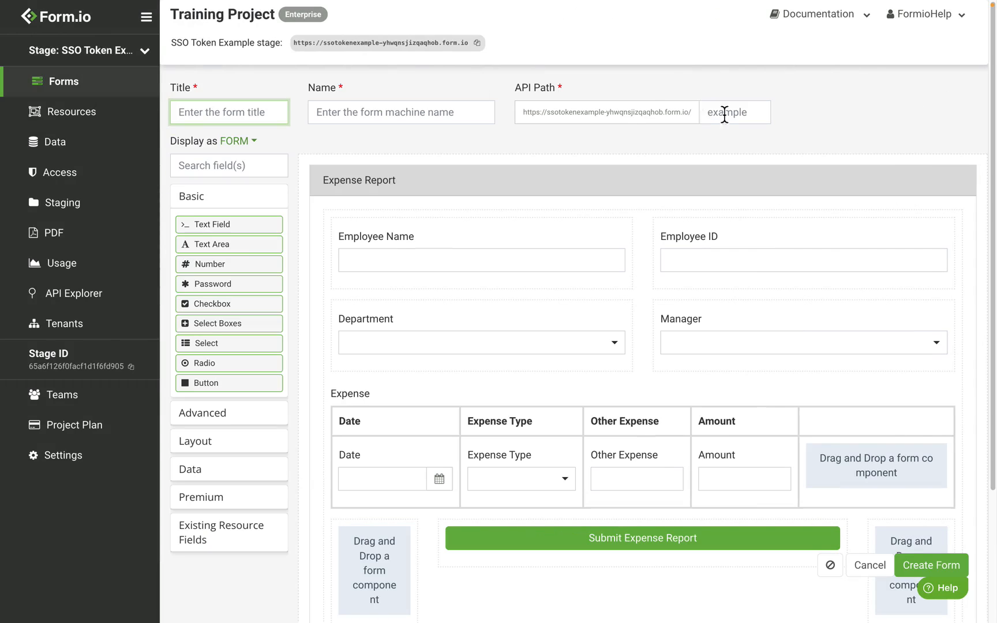
# Title the imported form 'Expense Report' and create it.
pyautogui.click(277, 122)
pyautogui.write('Expense Report')
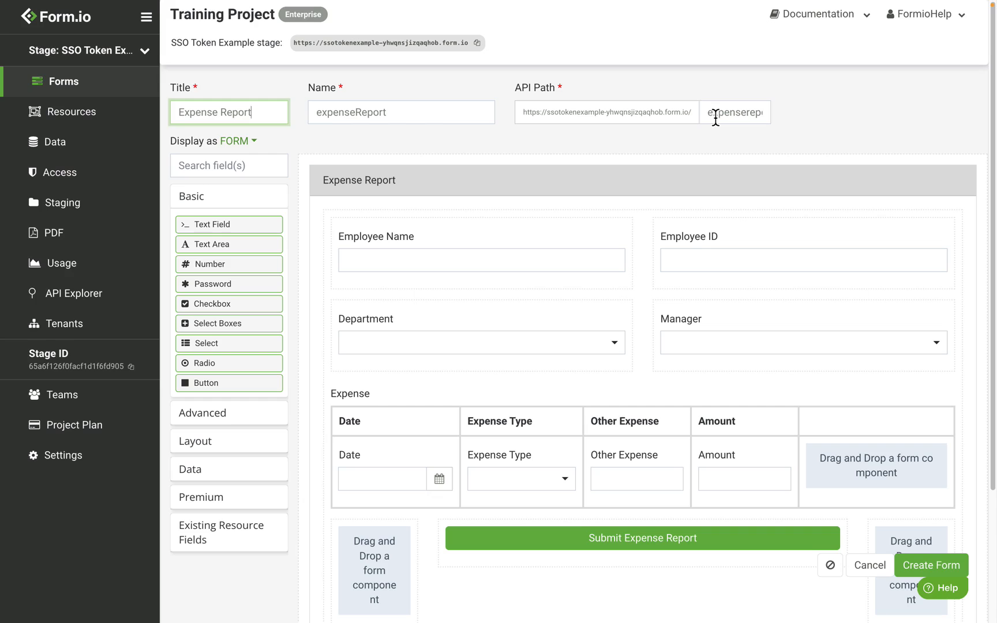
pyautogui.moveTo(709, 116); pyautogui.dragTo(788, 117)
pyautogui.click(808, 118)
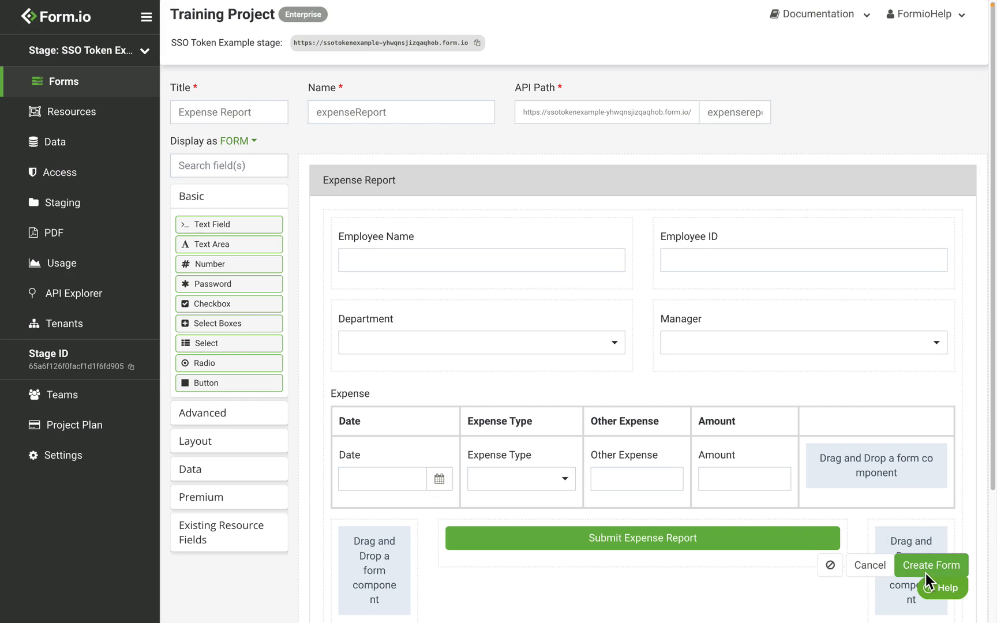
pyautogui.click(926, 570)
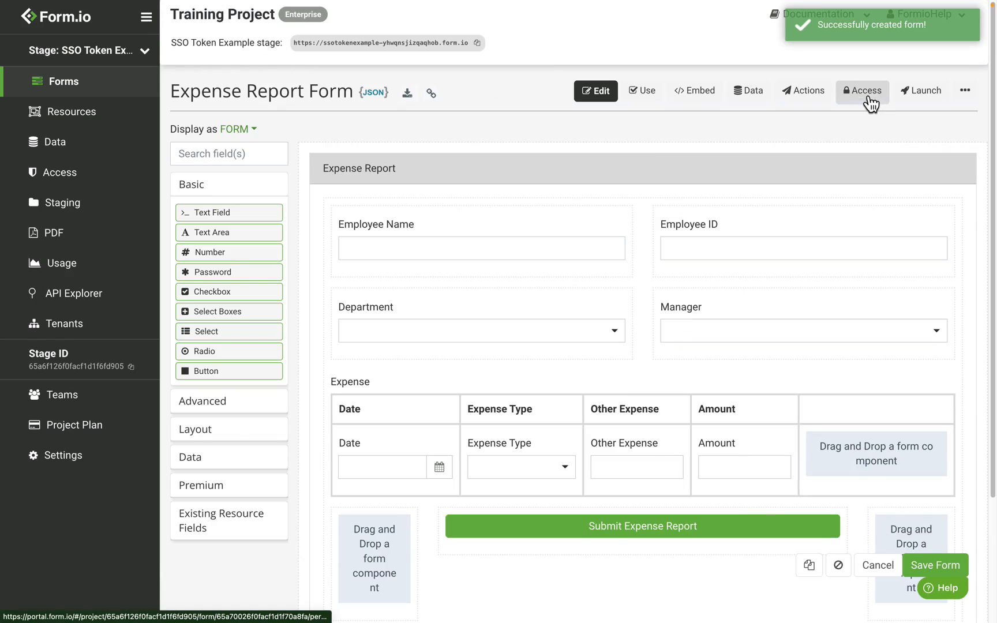
# Let Authenticated users create their own Expense Report Form submissions.
pyautogui.click(865, 97)
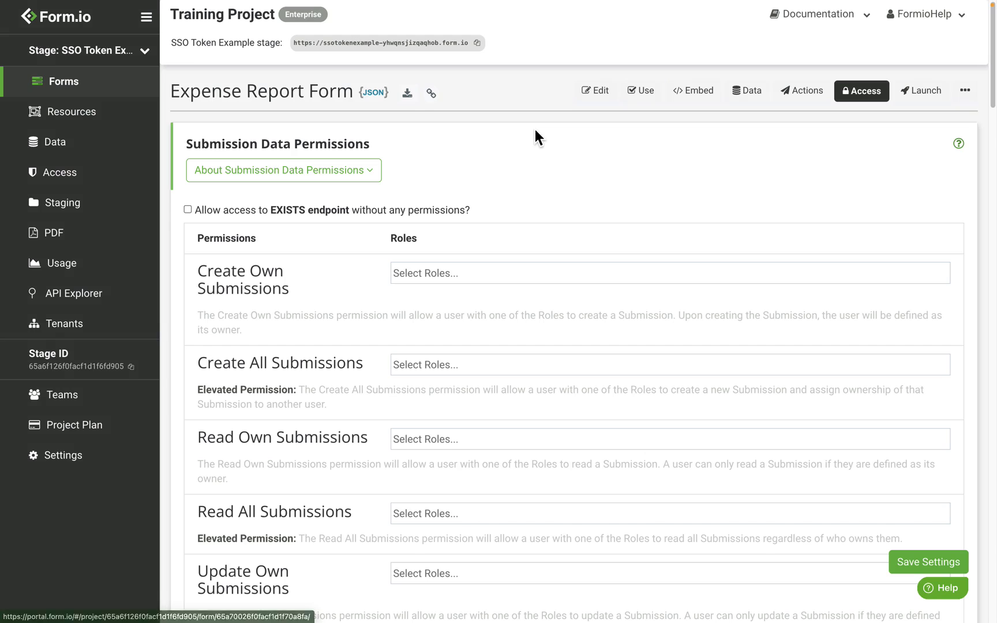
pyautogui.click(412, 282)
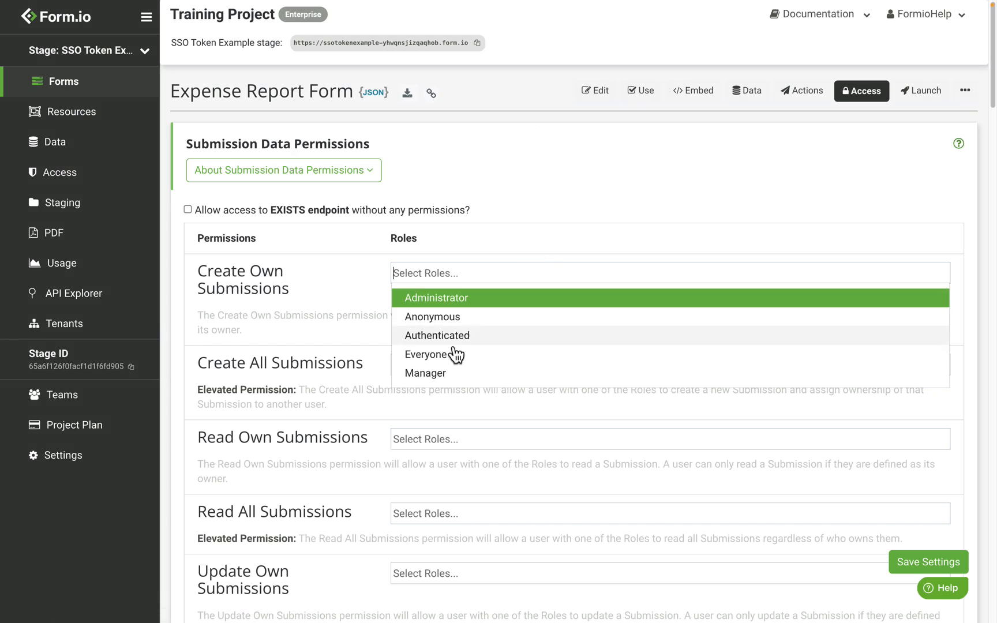
pyautogui.click(453, 337)
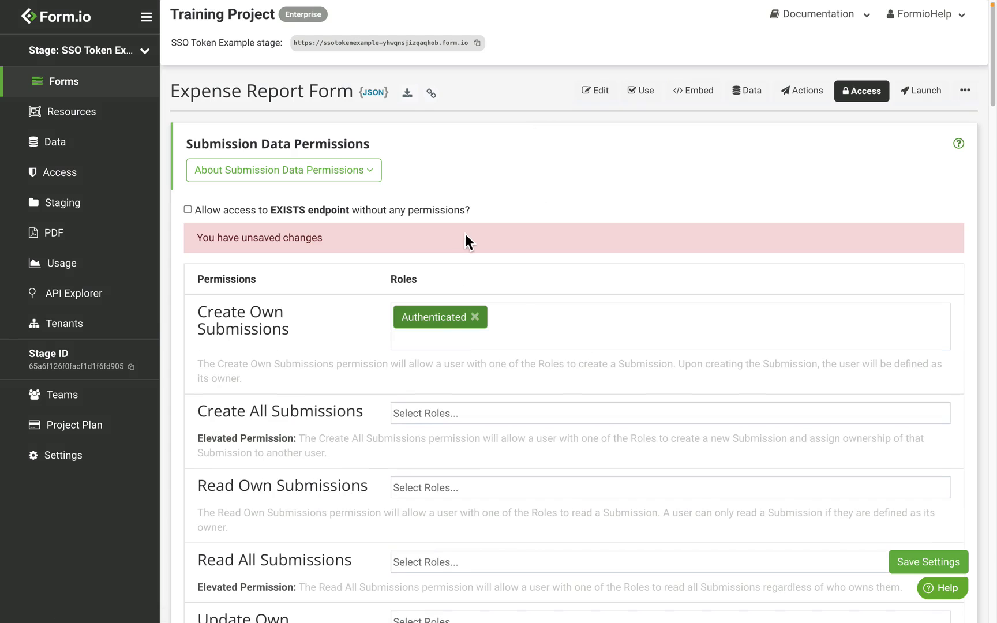
# Add Manager to Read All and Update All Submissions and save the permission settings.
pyautogui.scroll(-3, 525, 300)
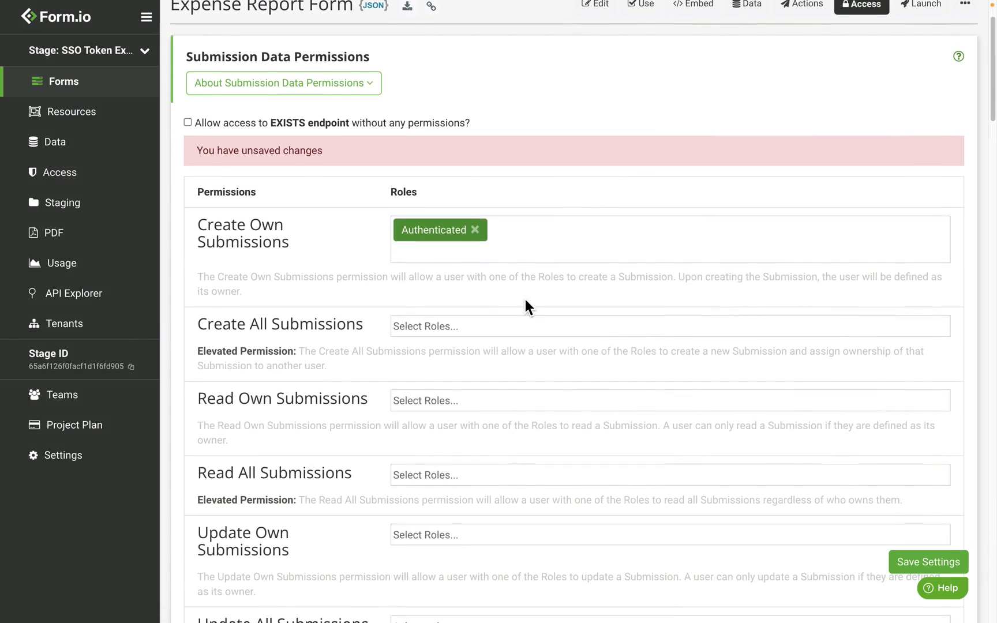
pyautogui.scroll(-1, 525, 299)
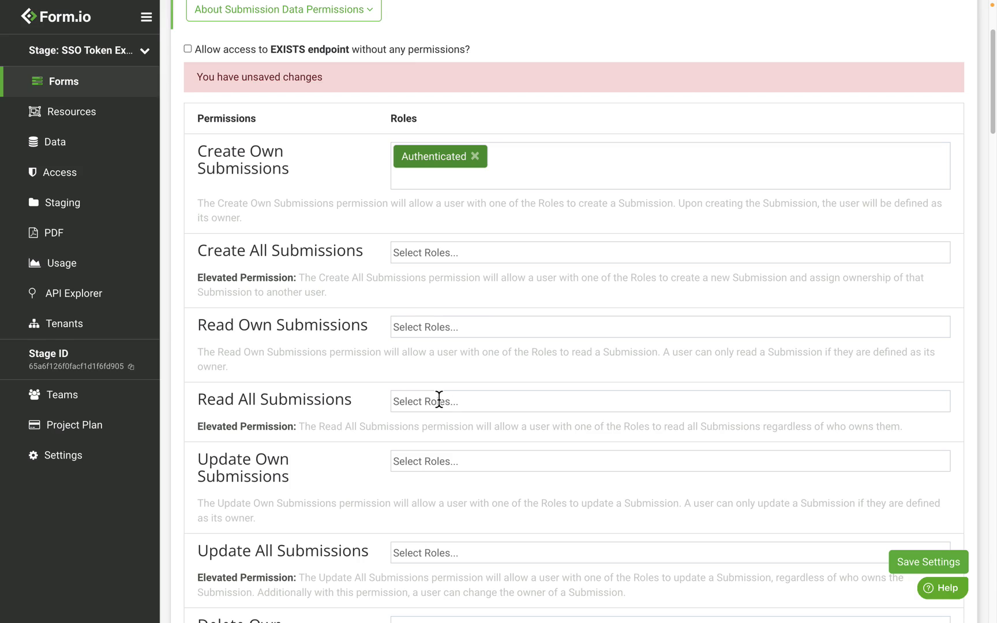
pyautogui.click(438, 400)
pyautogui.click(462, 501)
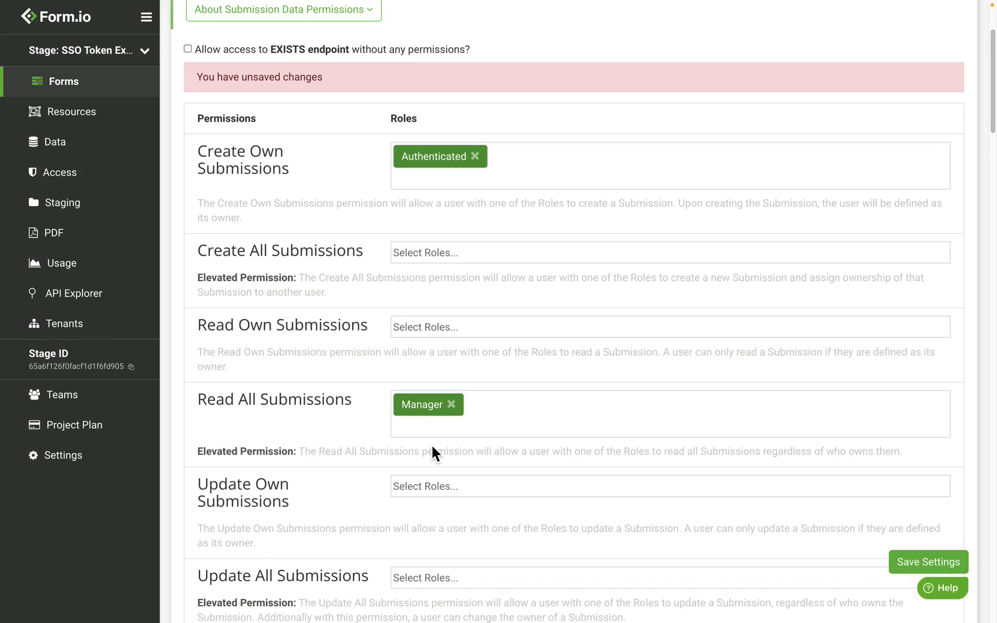
pyautogui.scroll(-2, 432, 452)
pyautogui.click(446, 515)
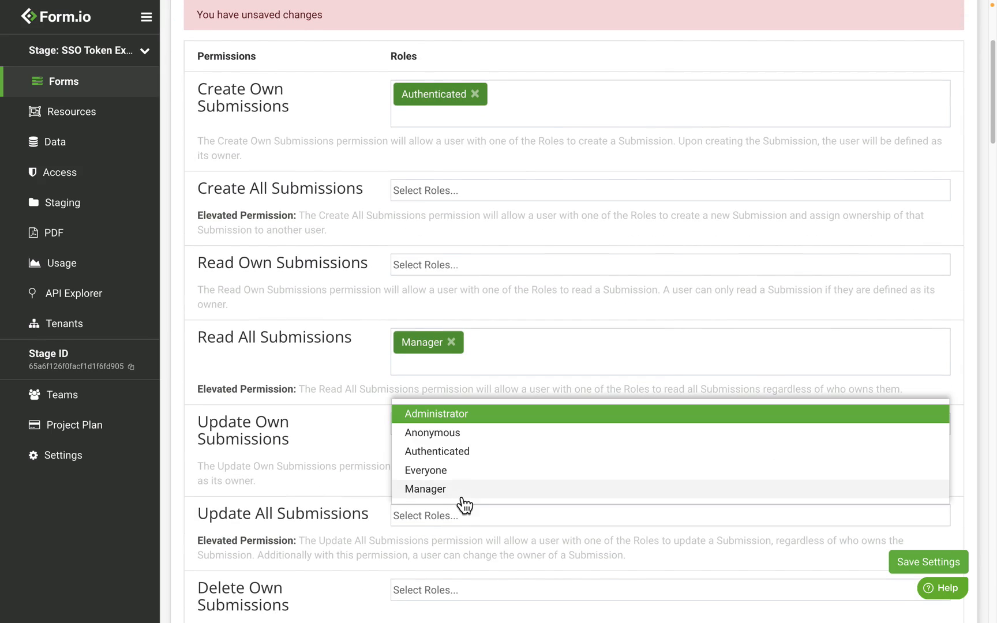
pyautogui.click(465, 492)
pyautogui.scroll(-1, 472, 388)
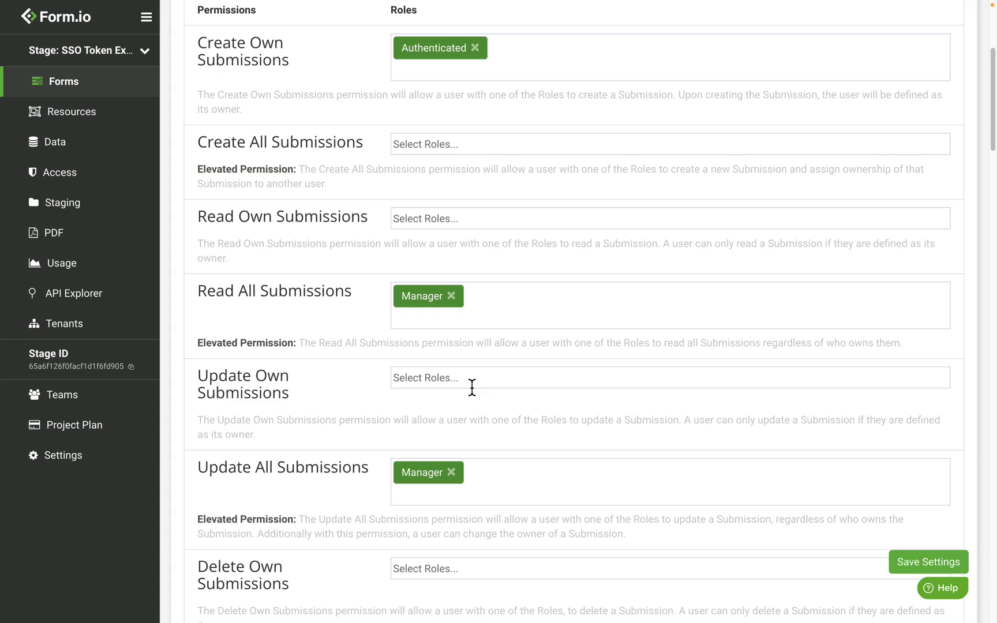
pyautogui.click(904, 562)
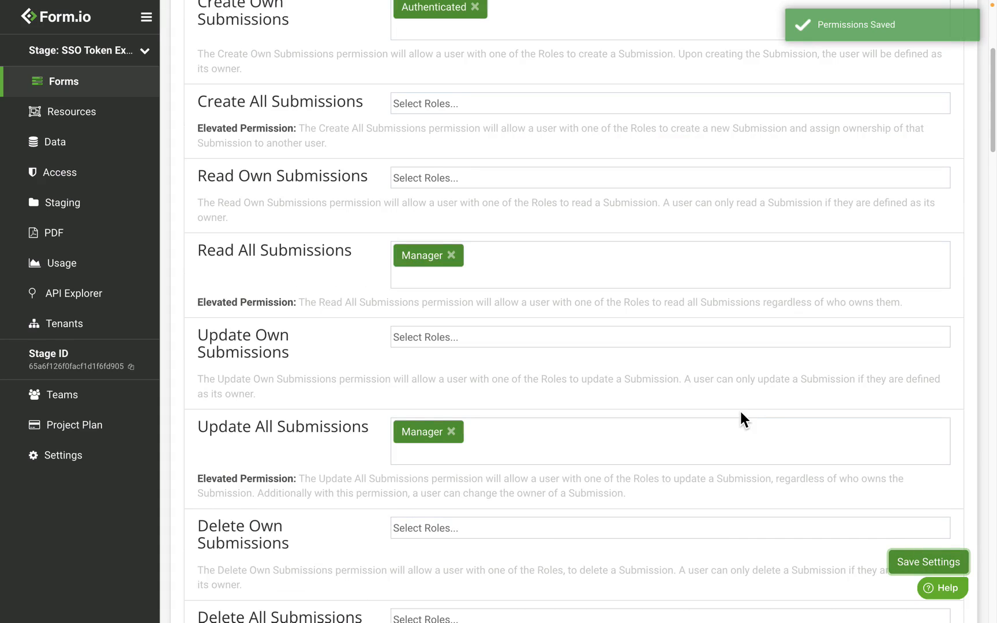
pyautogui.scroll(5, 739, 408)
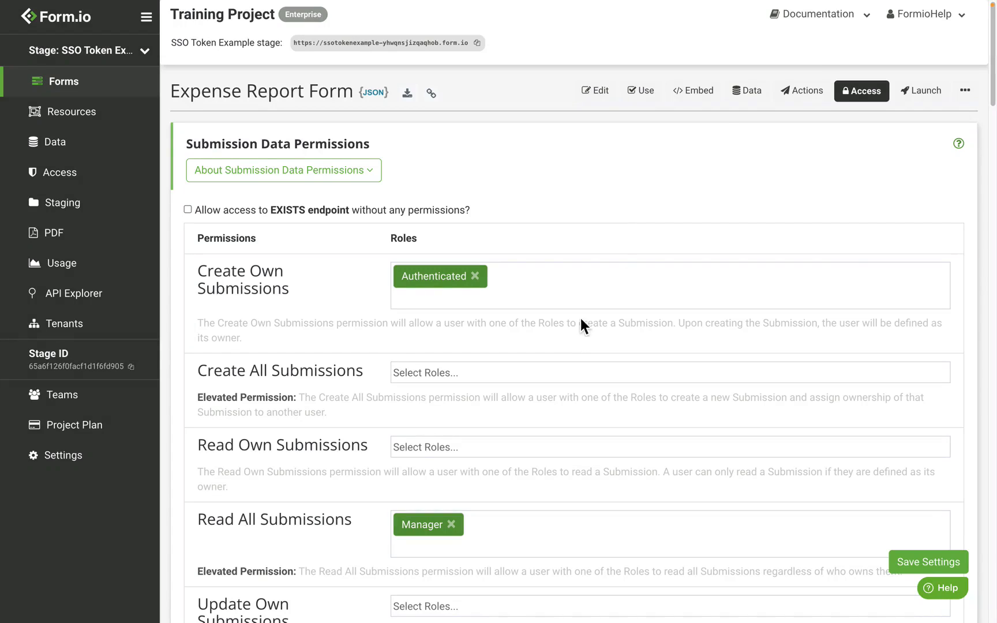
# Add an Email action to the Expense Report Form.
pyautogui.click(811, 95)
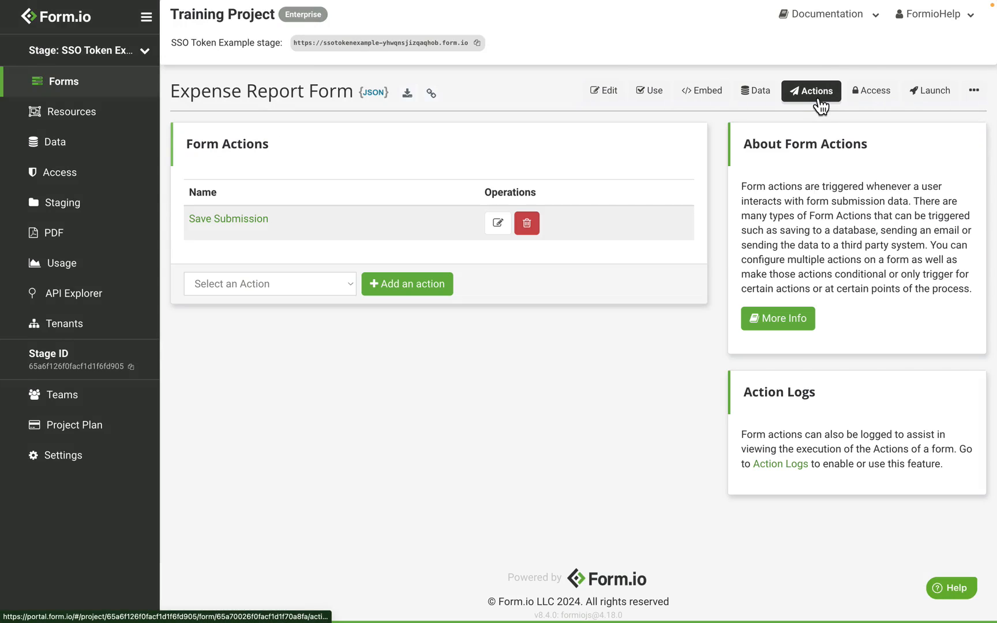
pyautogui.click(249, 285)
pyautogui.click(248, 300)
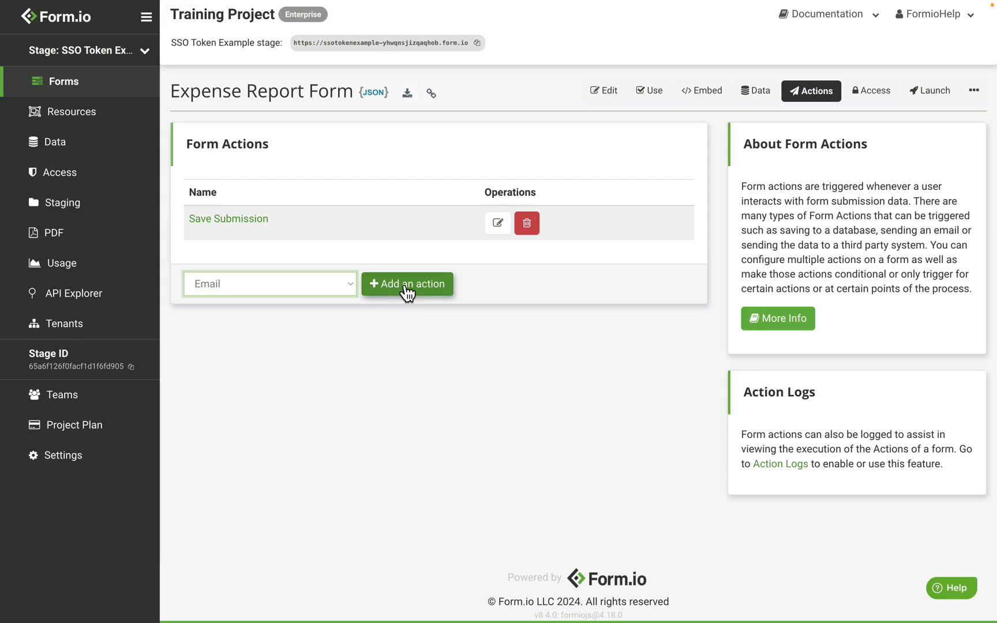
pyautogui.click(407, 292)
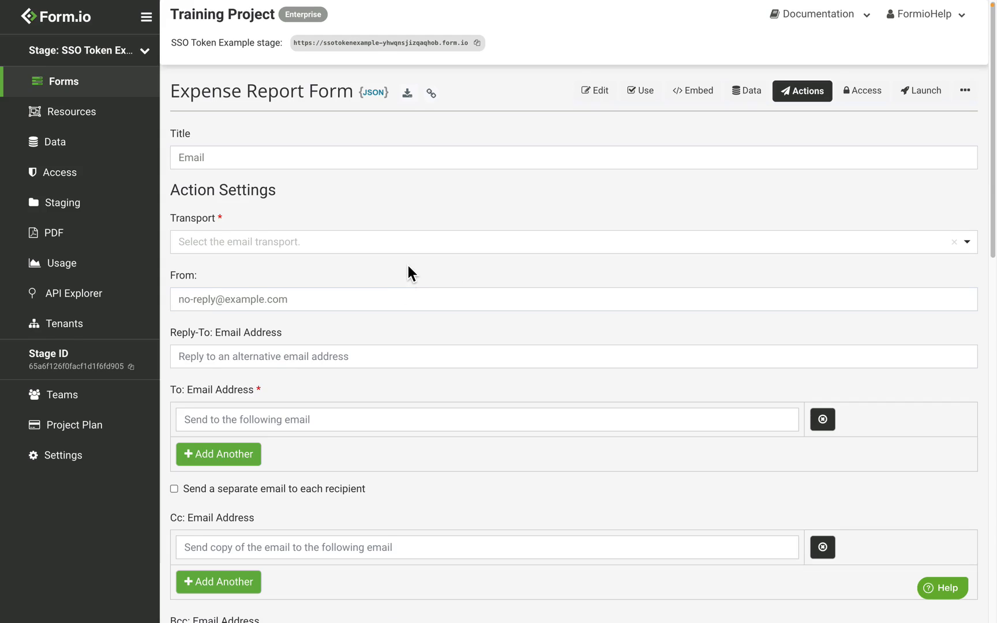
# Set the email transport to SMTP and the recipient to the manager's e-mail address.
pyautogui.click(231, 248)
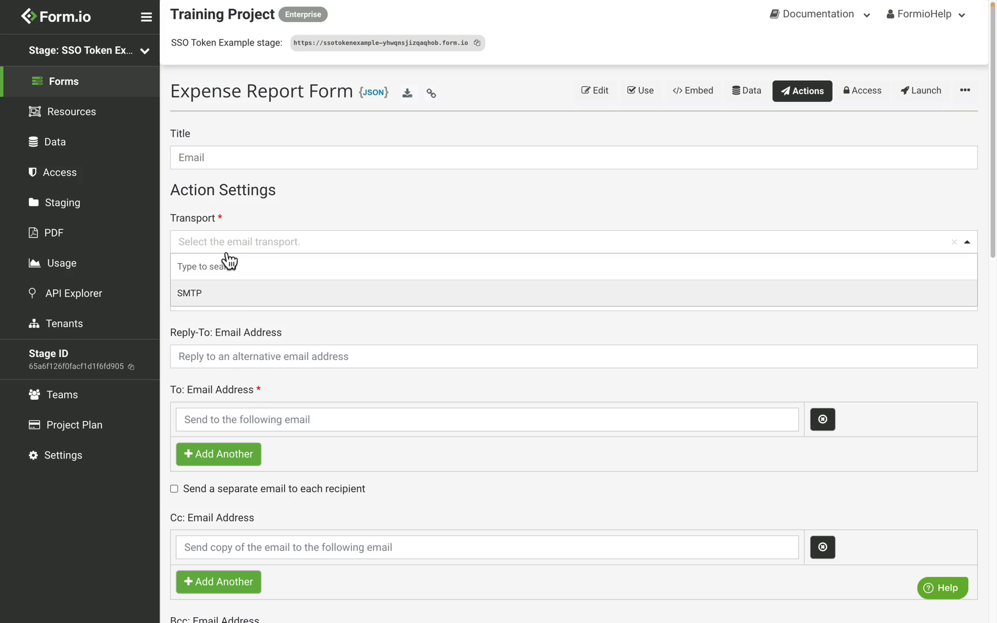
pyautogui.click(241, 293)
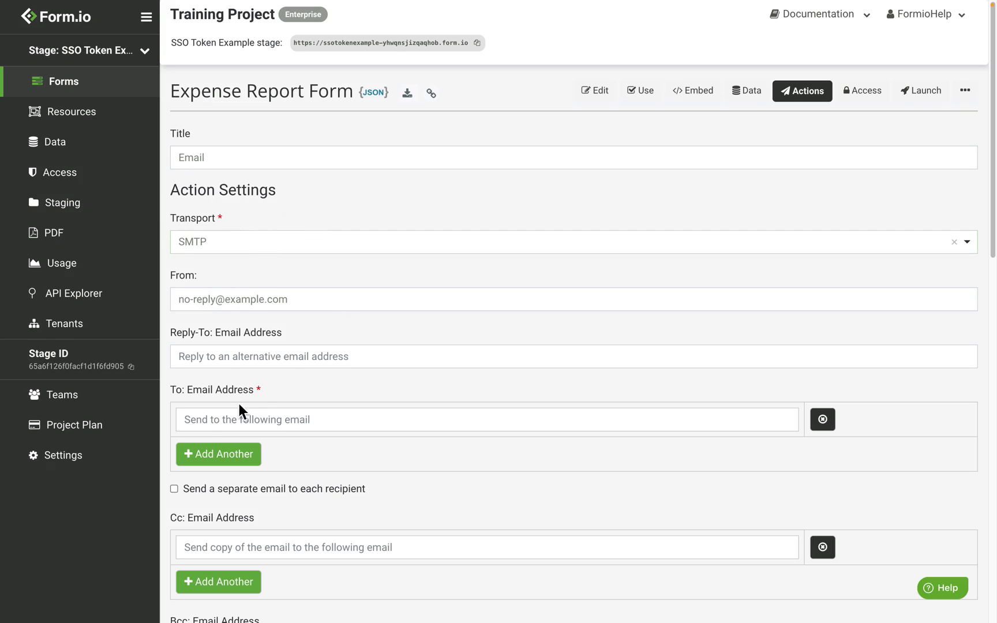
pyautogui.click(231, 424)
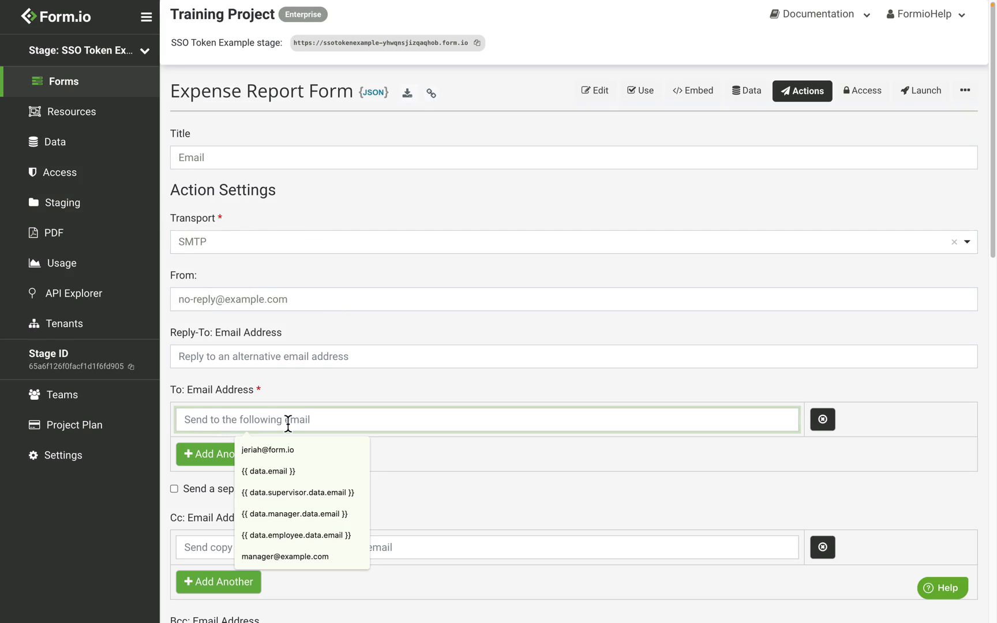
pyautogui.write('manager')
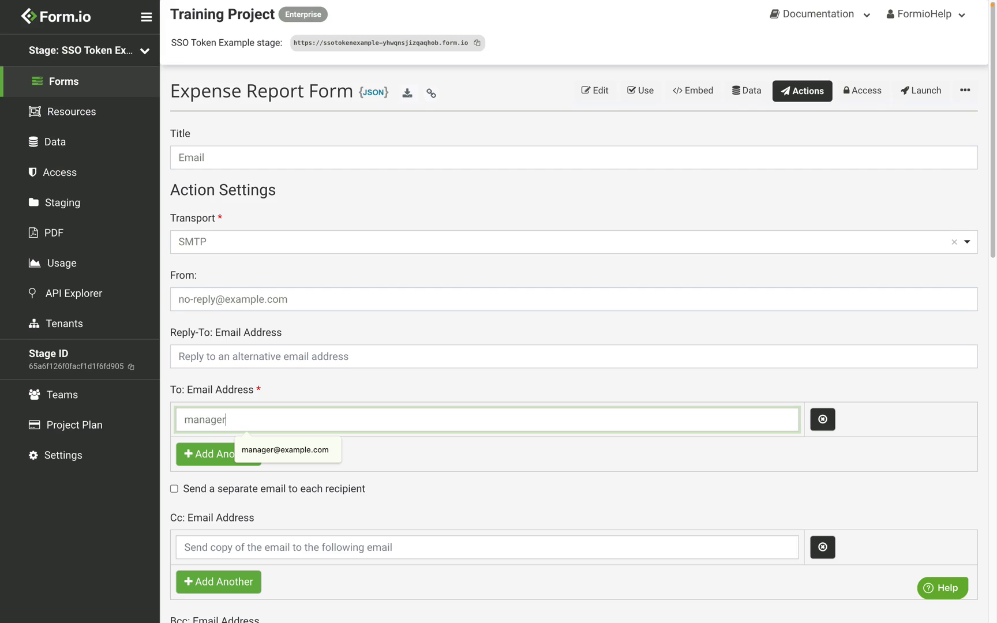
pyautogui.write('@example.com')
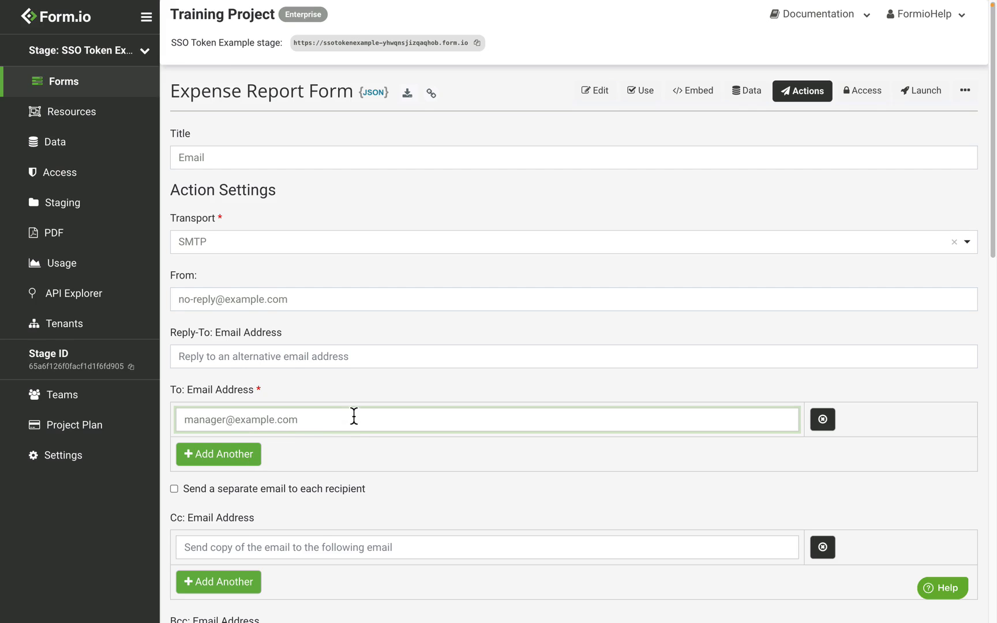
pyautogui.click(358, 389)
pyautogui.scroll(-9, 359, 392)
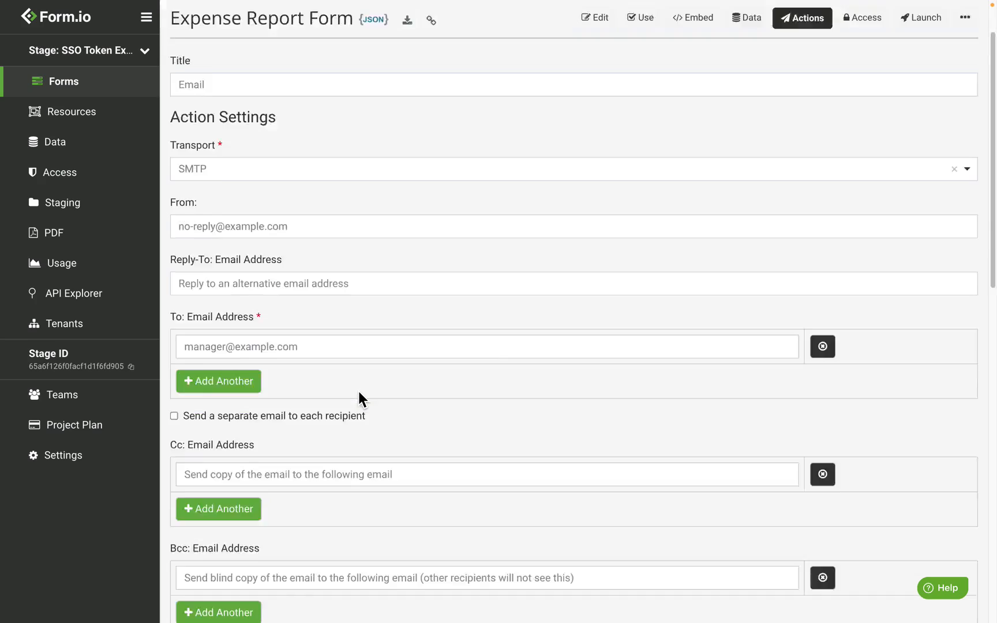
# Append a centered Review Expense Report link button below the existing message.
pyautogui.click(397, 348)
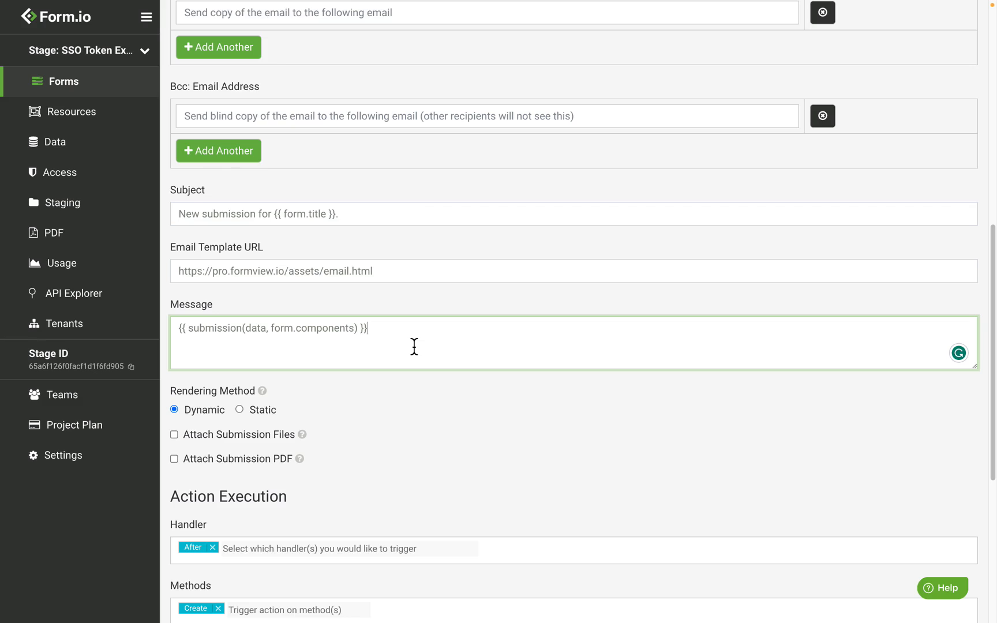
pyautogui.press('Return')
pyautogui.press('Return')
pyautogui.write('<center><a class="btn btn-primary btn-block" href="">Review Expense Report</a></center>')
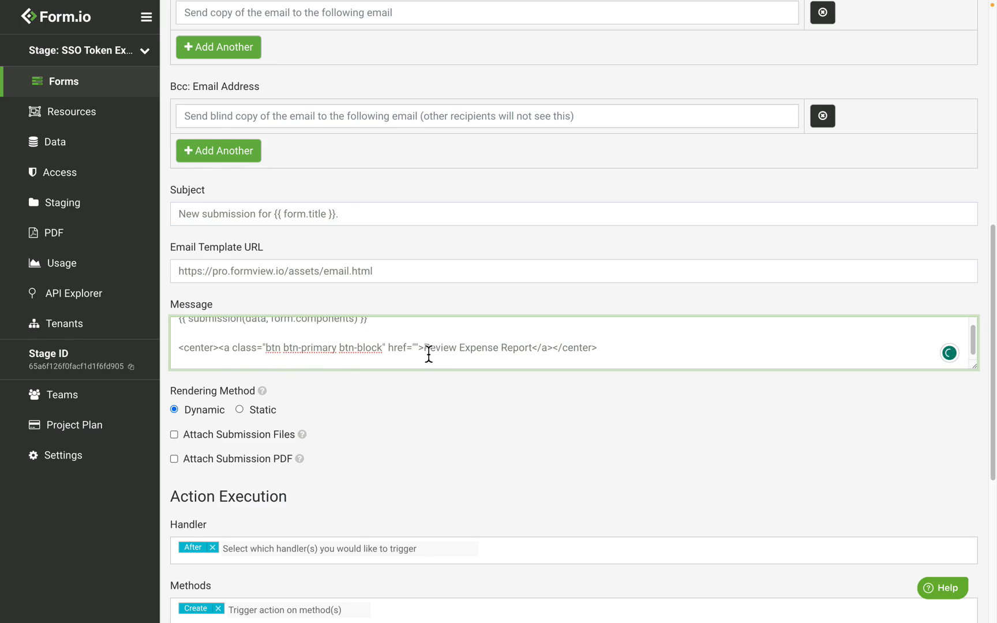
pyautogui.moveTo(425, 352); pyautogui.dragTo(535, 359)
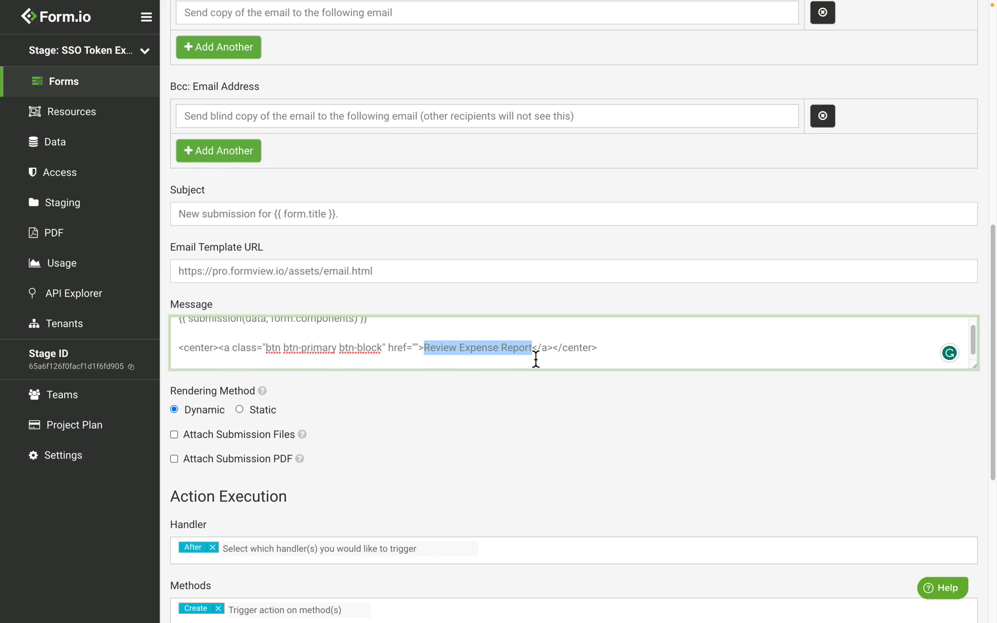
pyautogui.click(531, 350)
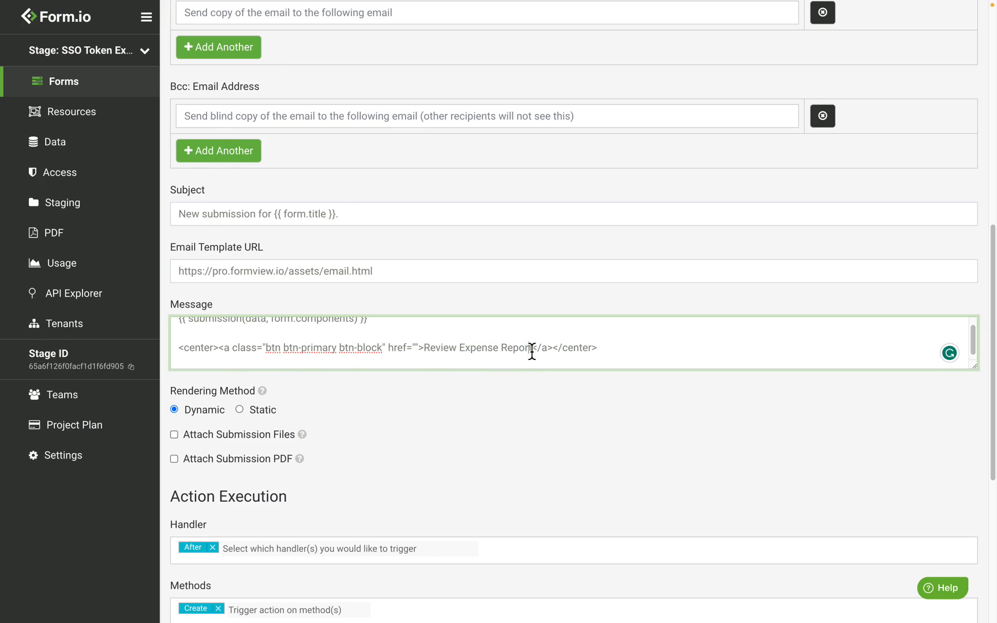
# Set the link to the base URL, ?token=[[token(data.email=manager)]] and the edit path, then save the action.
pyautogui.click(414, 353)
pyautogui.write('https://pro.formview.io/')
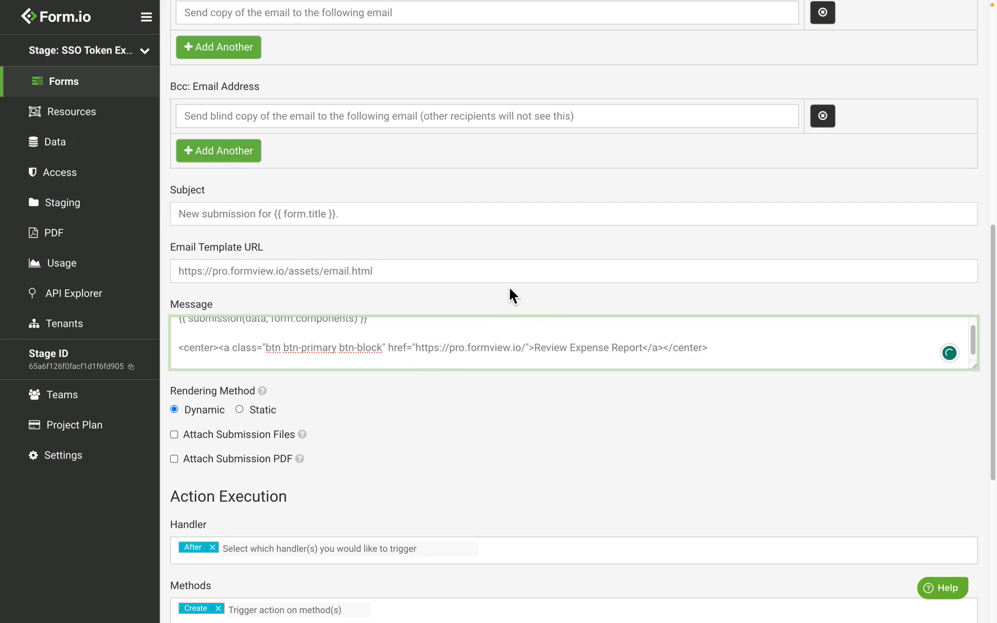
pyautogui.hotkey('ctrl', 'v')
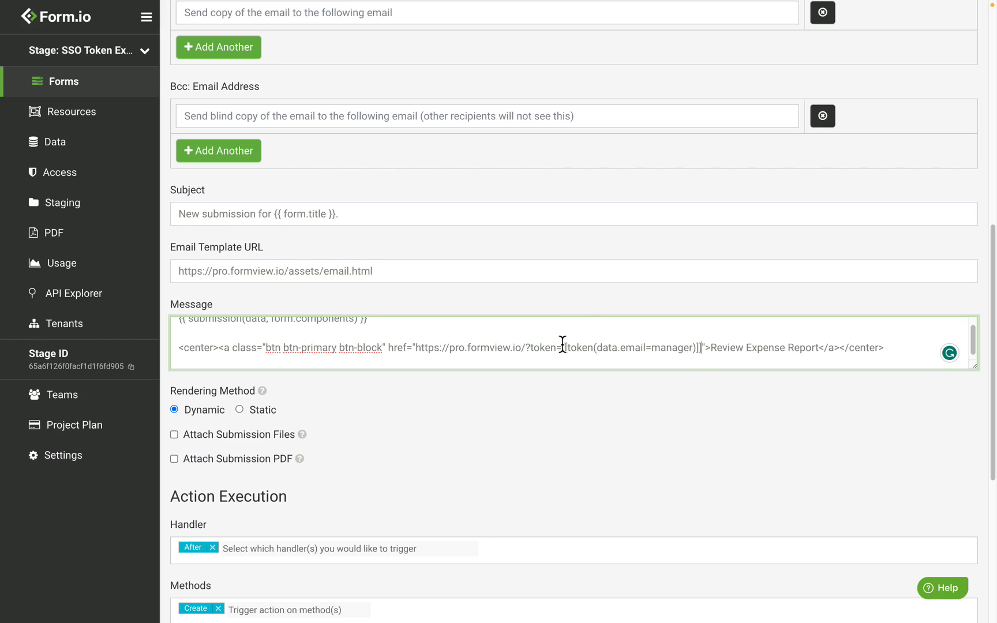
pyautogui.write('#/project-domain/expensereport/submission/{{ id }}/edit')
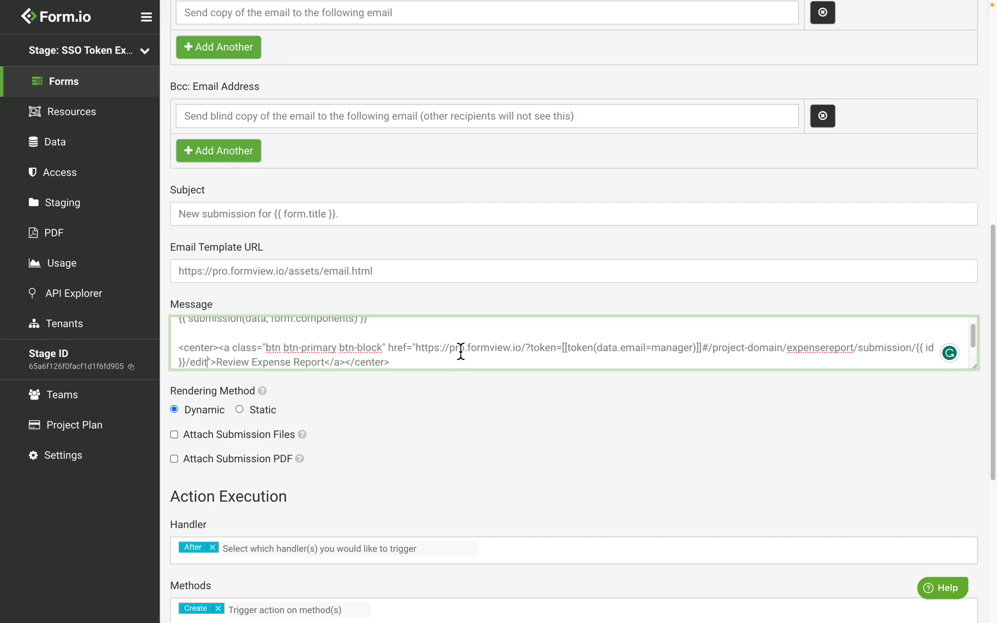
pyautogui.click(545, 379)
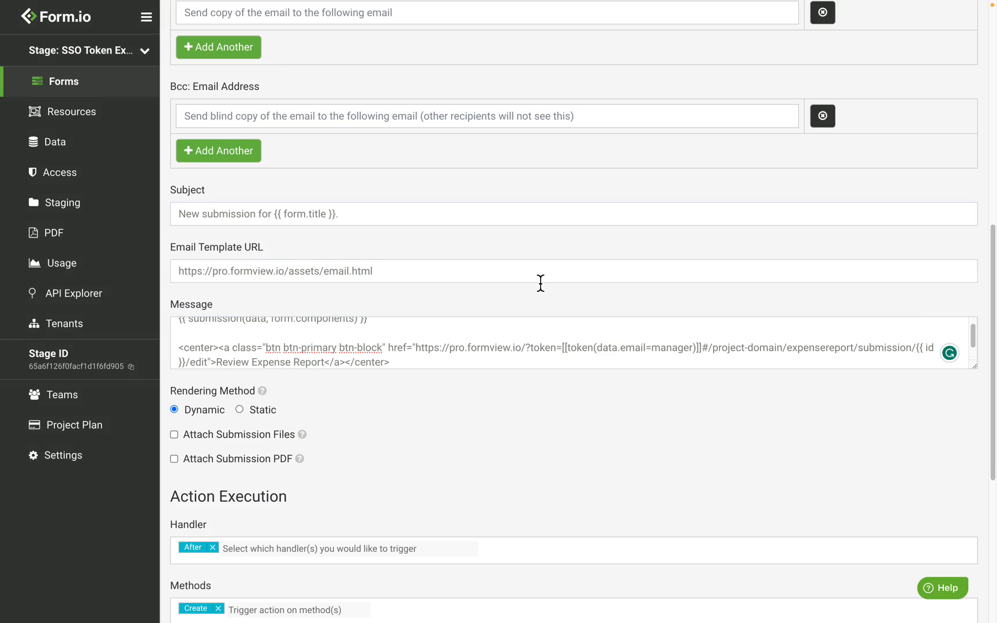
pyautogui.scroll(1, 322, 316)
pyautogui.scroll(-6, 322, 316)
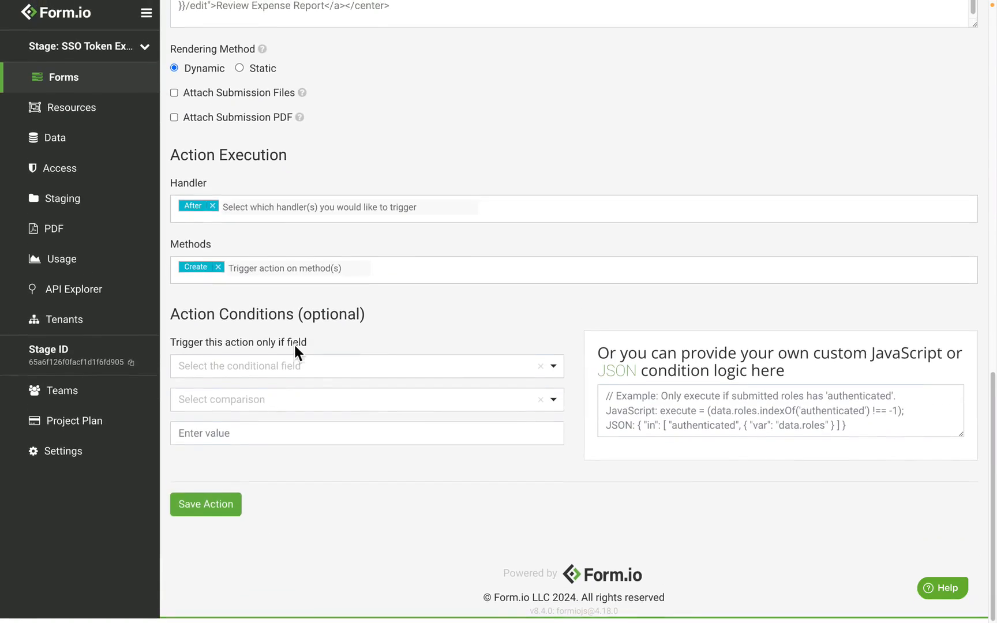
pyautogui.click(206, 509)
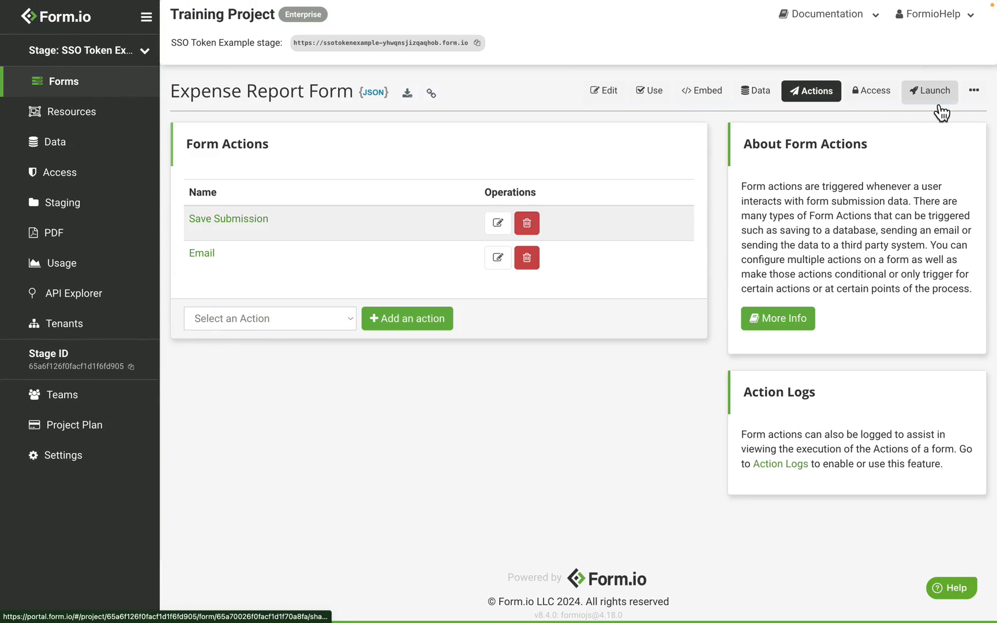
# Open the Expense Report form's shared link in an incognito window.
pyautogui.click(932, 93)
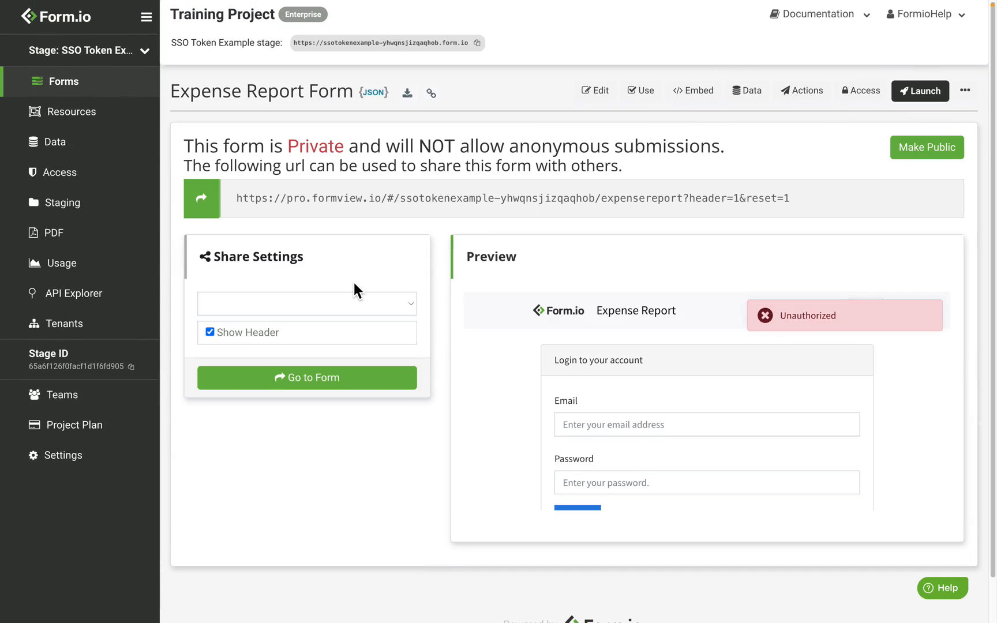
pyautogui.rightClick(365, 378)
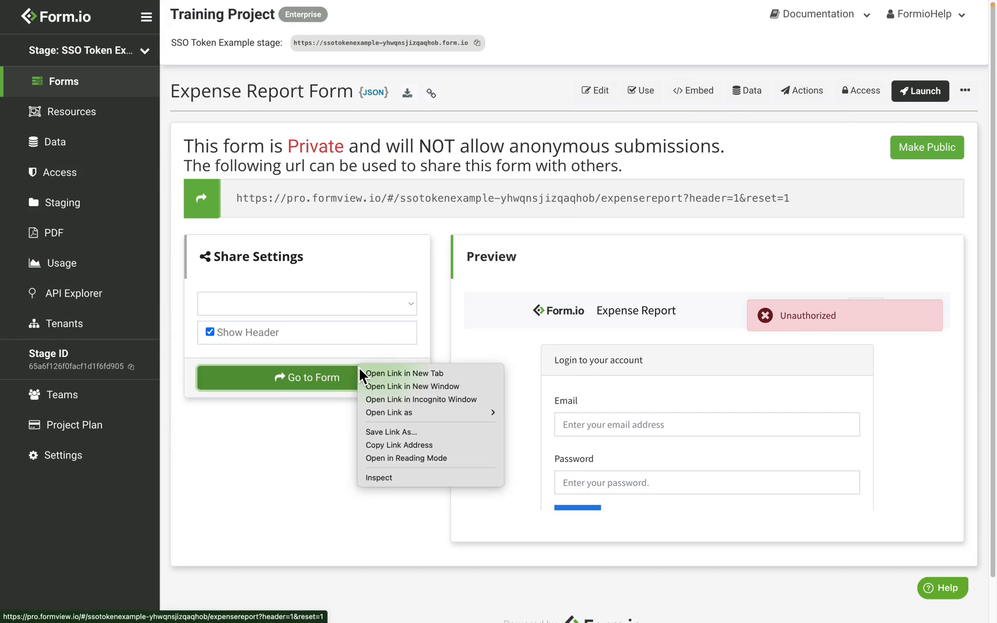
pyautogui.click(431, 406)
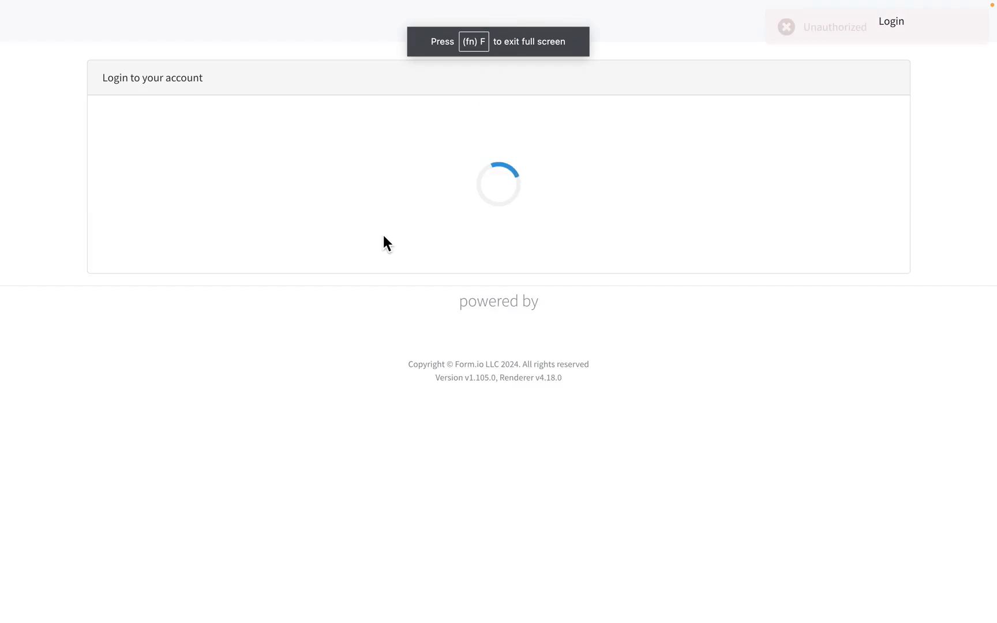
# Log in with the employee account's e-mail address and password.
pyautogui.click(206, 154)
pyautogui.write('employ')
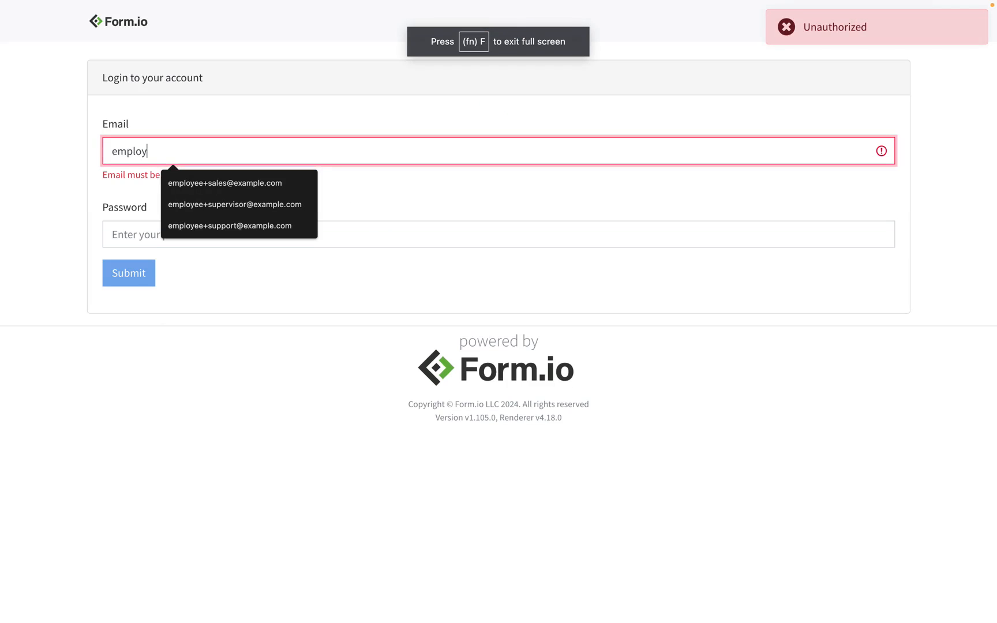
pyautogui.write('ee@e')
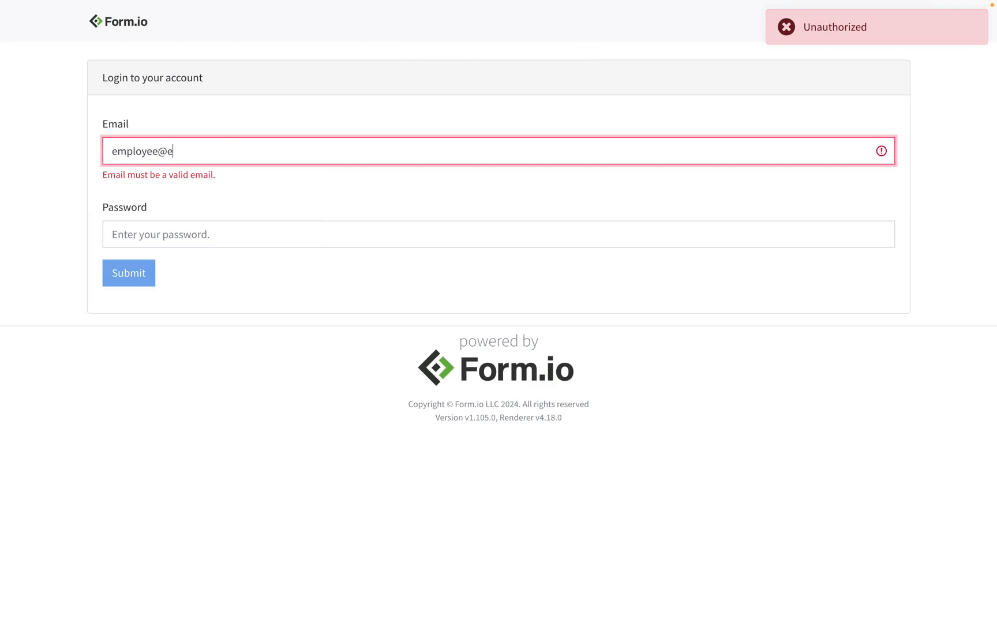
pyautogui.write('xample.com')
pyautogui.press('Tab')
pyautogui.write('pa')
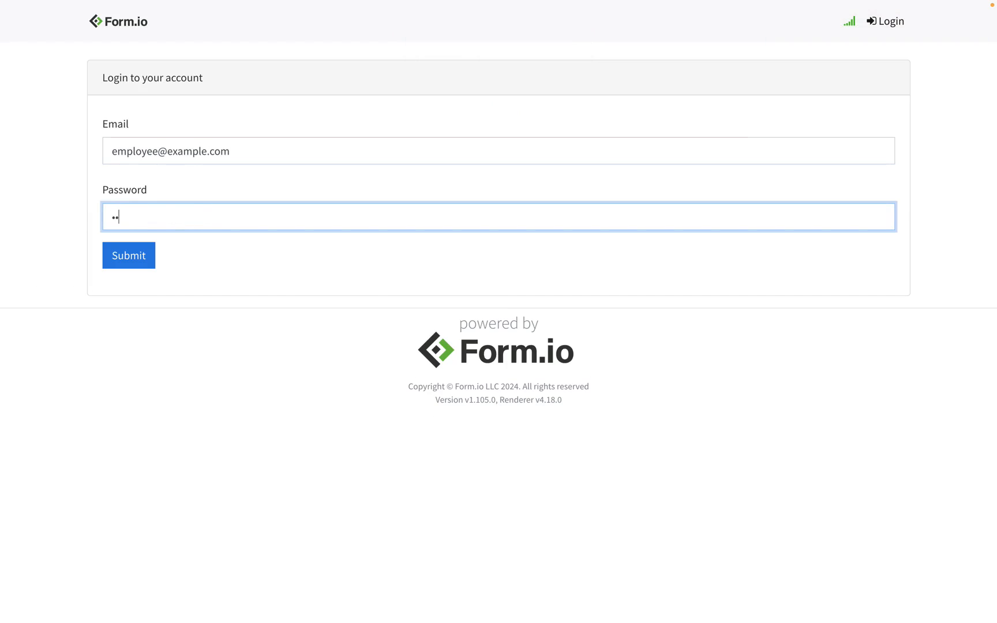
pyautogui.write('ss')
pyautogui.click(145, 259)
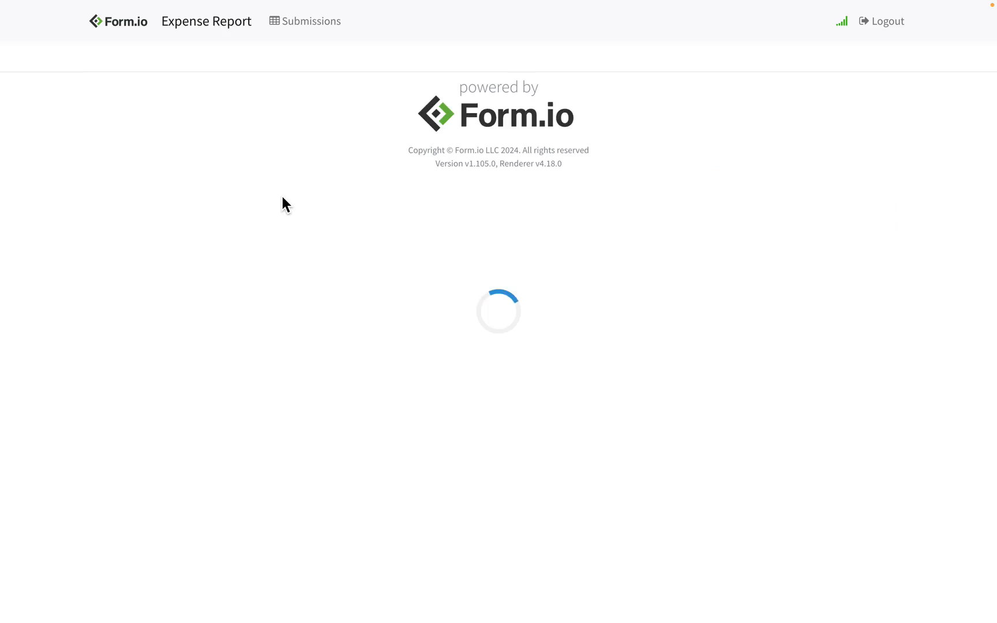
# Fill in the employee's name and ID, department Sales, and the approving manager.
pyautogui.click(260, 151)
pyautogui.write('Joe ')
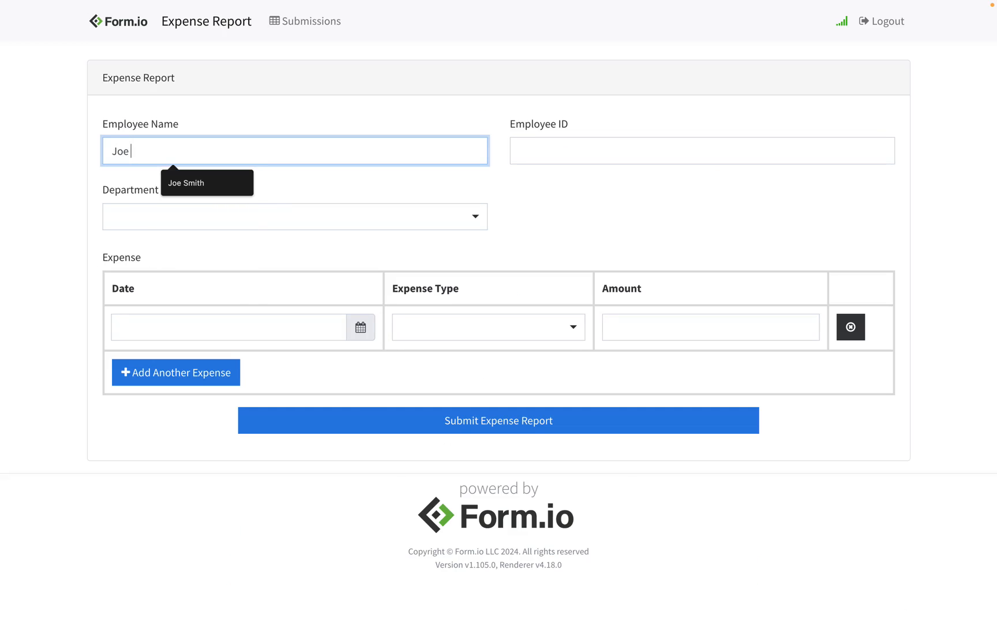
pyautogui.write('Smith')
pyautogui.press('Tab')
pyautogui.write('1234')
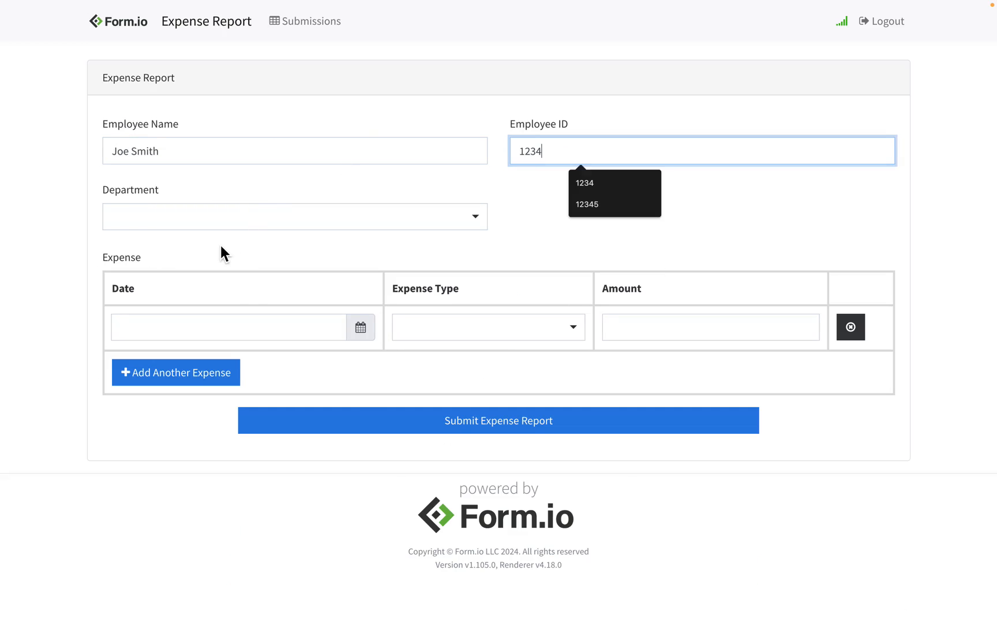
pyautogui.click(221, 218)
pyautogui.click(211, 276)
pyautogui.click(534, 223)
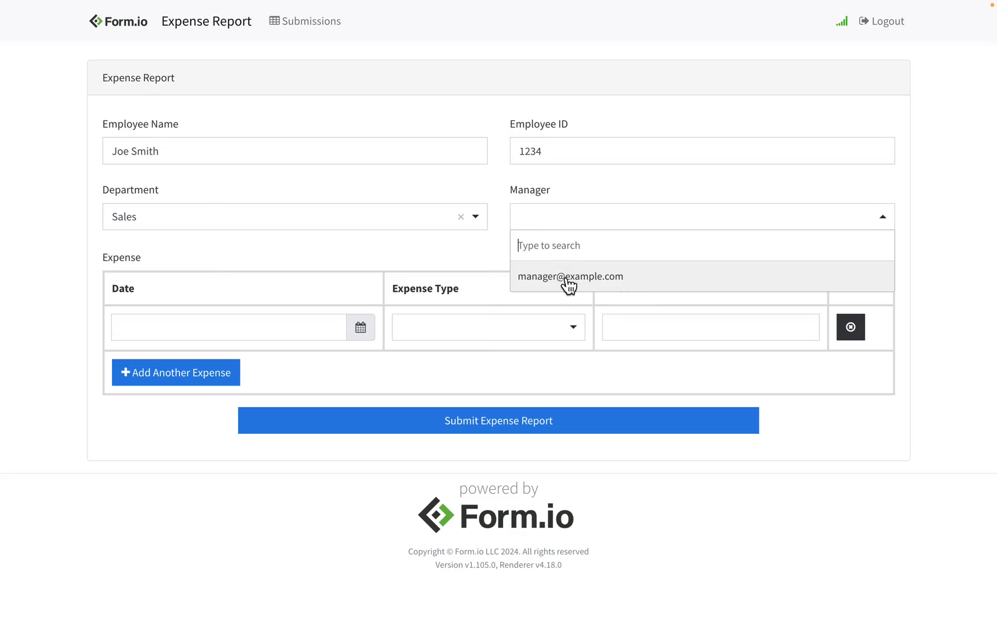
pyautogui.click(567, 279)
# Enter the first expense row: Air Travel, 312, dated 01-17-2024.
pyautogui.click(203, 334)
pyautogui.click(224, 465)
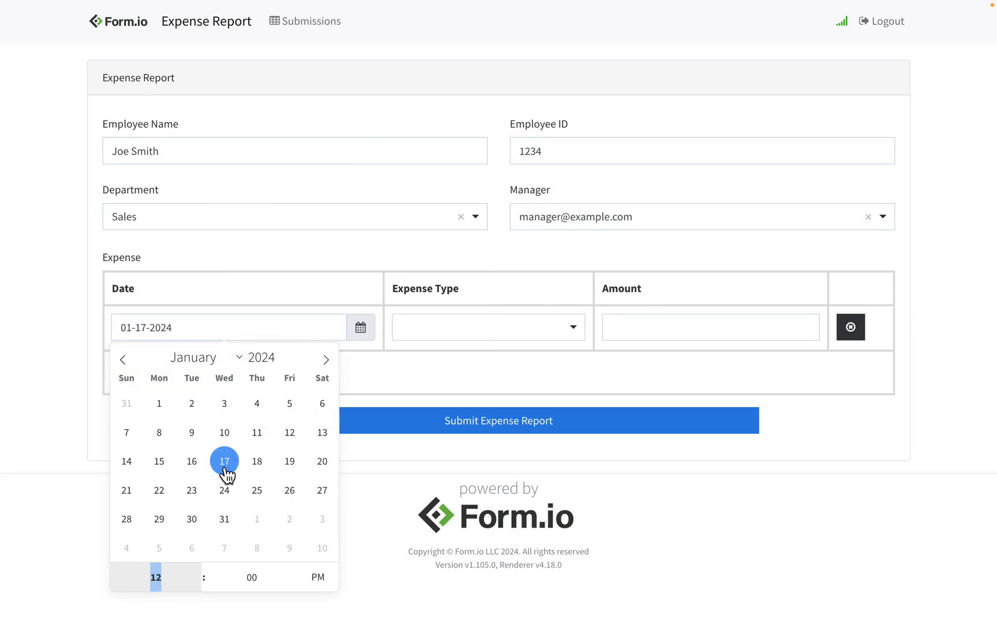
pyautogui.click(447, 329)
pyautogui.click(457, 383)
pyautogui.click(623, 336)
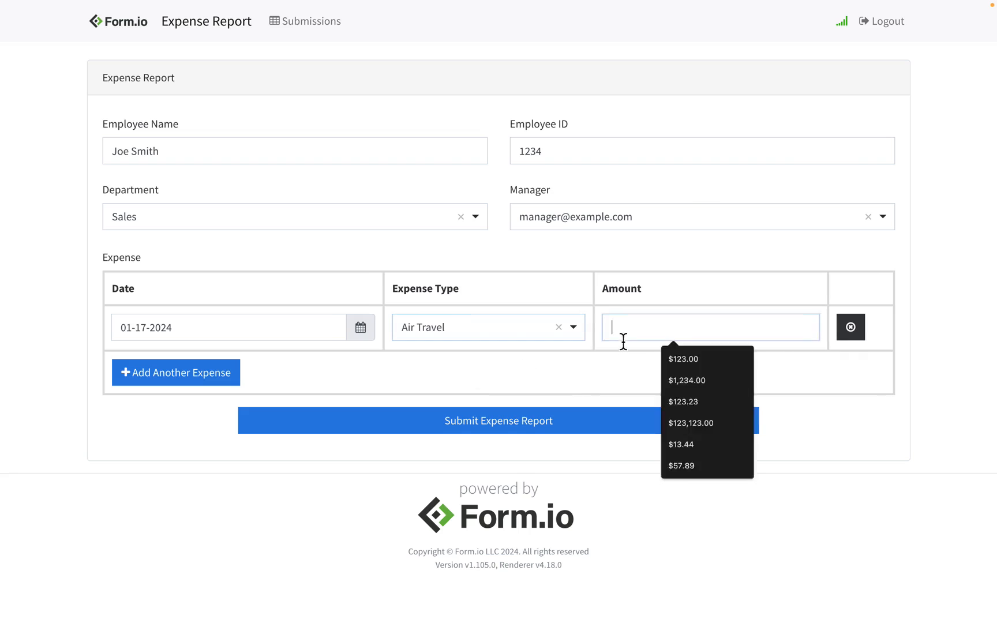
pyautogui.write('312')
# Add a second Food expense of 42 dated 01-18-2024, submit the report, and log out.
pyautogui.click(179, 378)
pyautogui.click(182, 377)
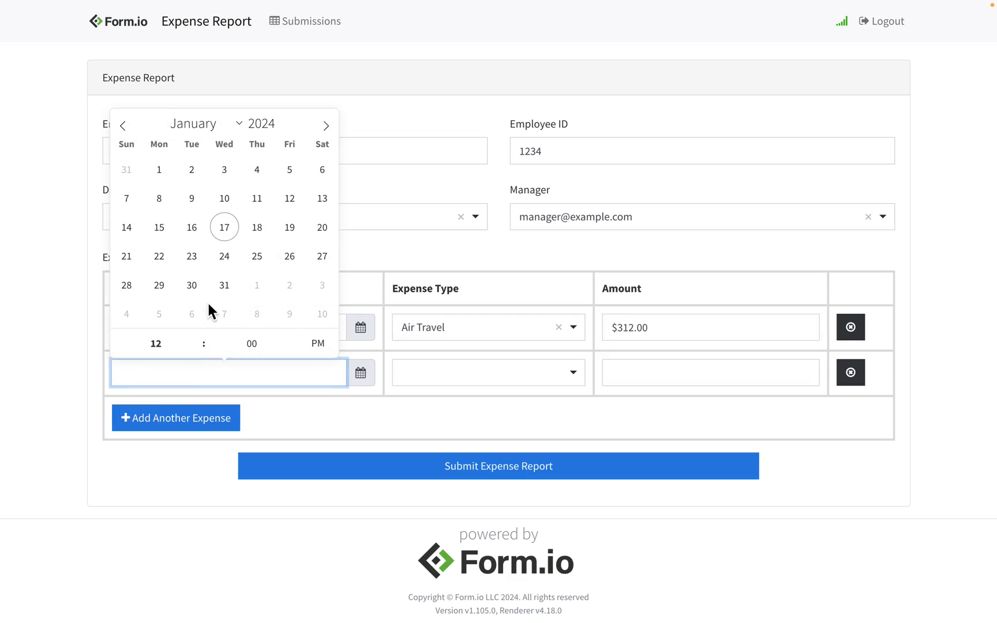
pyautogui.click(257, 227)
pyautogui.click(493, 381)
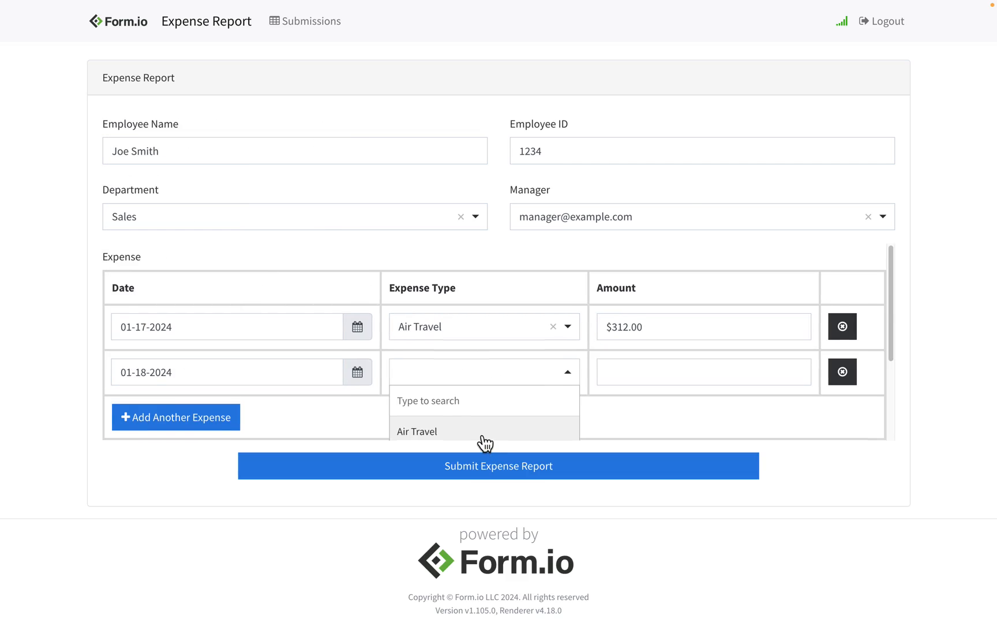
pyautogui.scroll(-1, 483, 433)
pyautogui.click(483, 392)
pyautogui.click(652, 381)
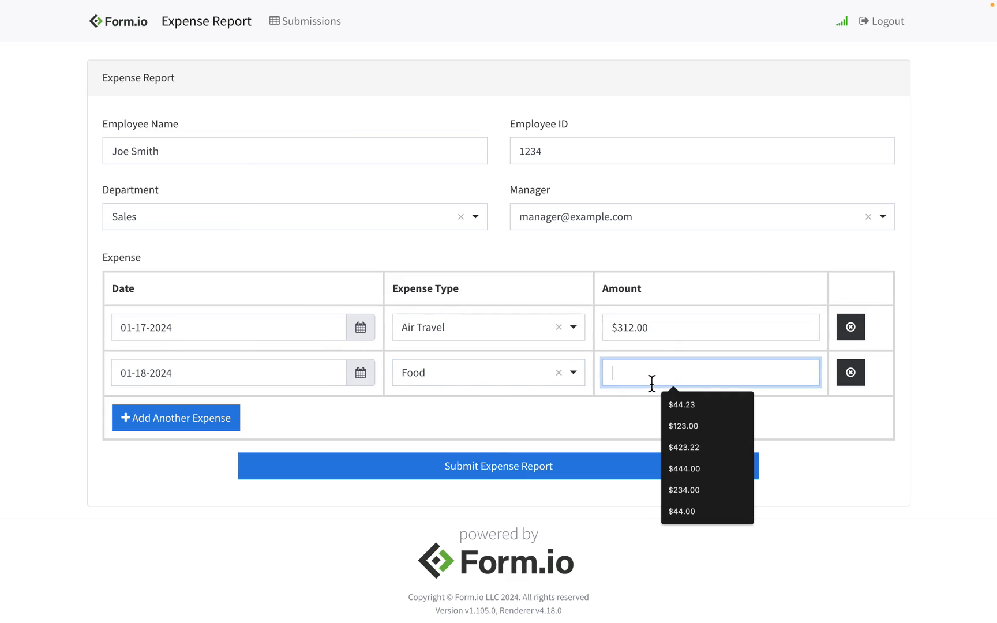
pyautogui.write('42')
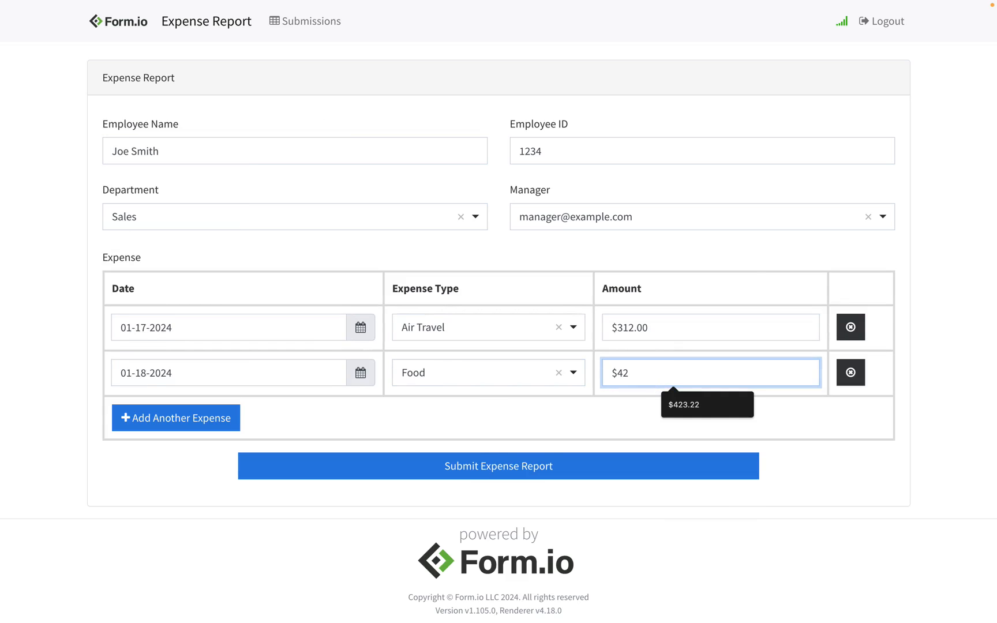
pyautogui.click(539, 466)
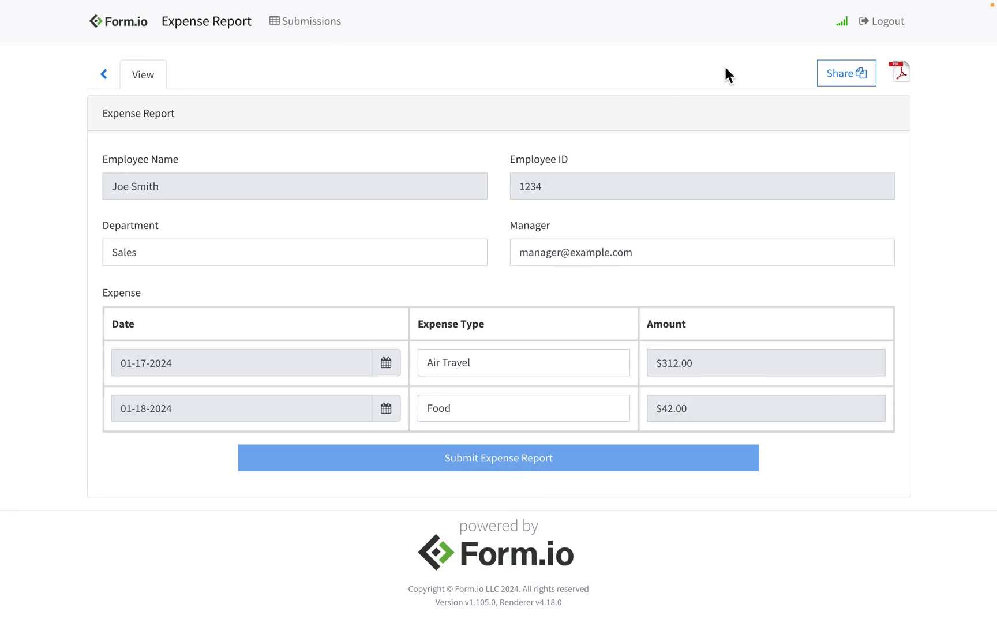
pyautogui.click(884, 31)
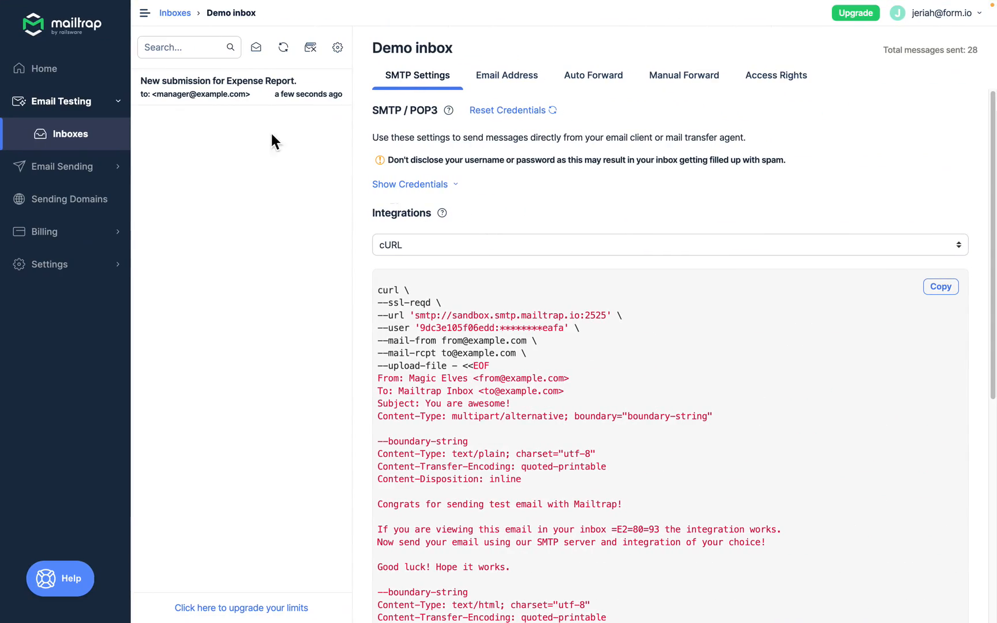
# Open the new submission email and launch its Review Expense Report link in incognito.
pyautogui.click(272, 99)
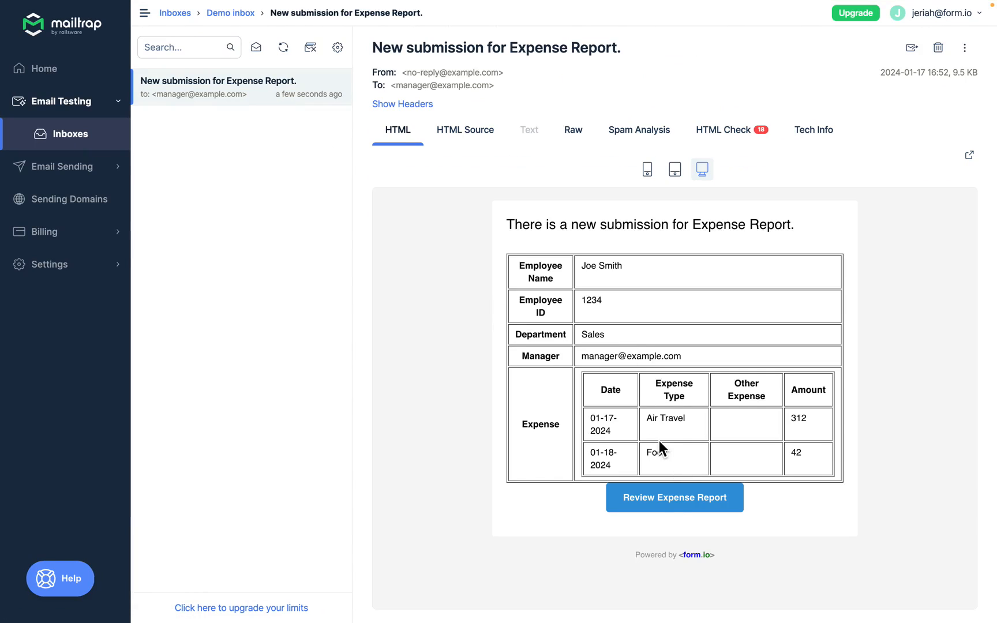
pyautogui.rightClick(671, 490)
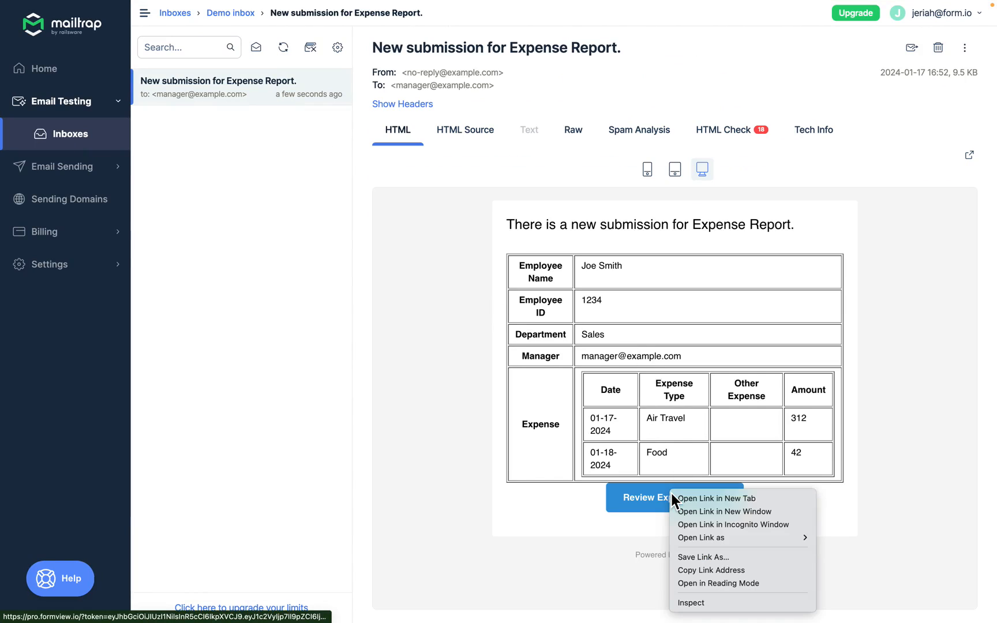
pyautogui.click(688, 524)
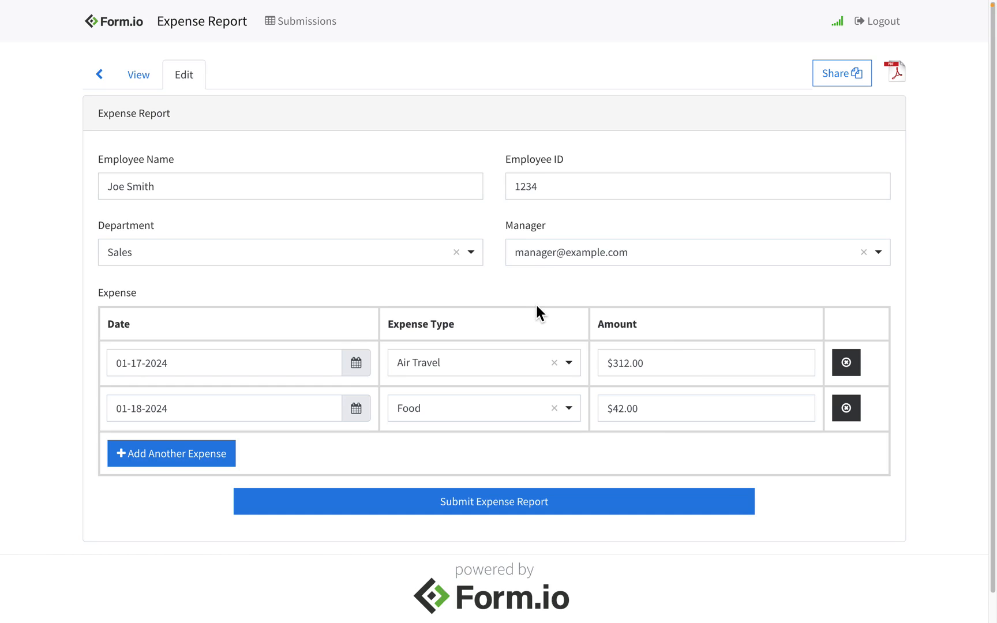
# Bring up the page's context menu over the loaded expense report edit view.
pyautogui.rightClick(566, 284)
# Check in DevTools Local Storage that the stored user is the manager, then resubmit the report.
pyautogui.click(641, 484)
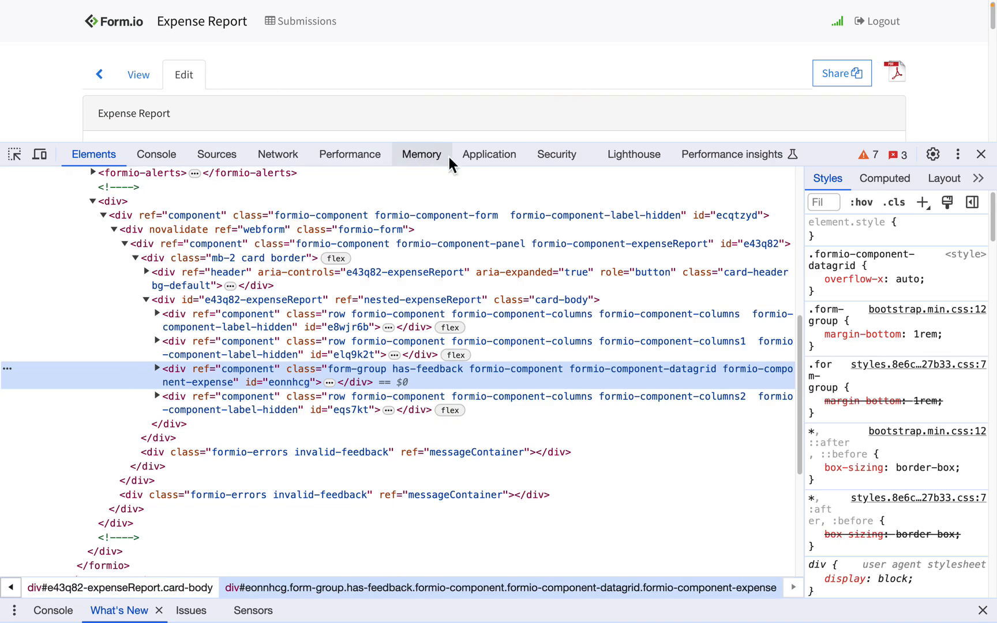
pyautogui.click(479, 156)
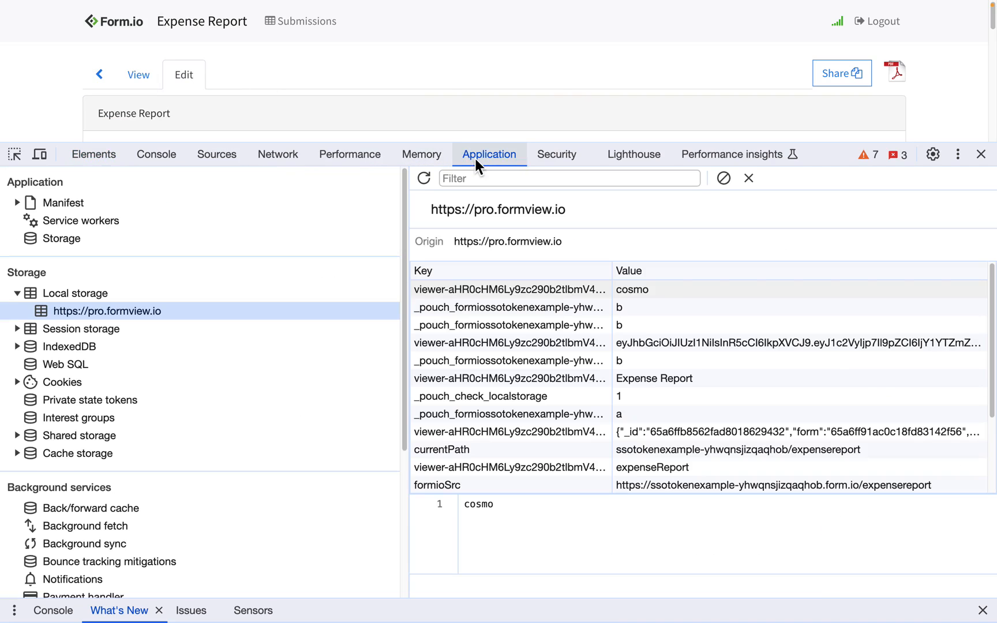
pyautogui.click(698, 432)
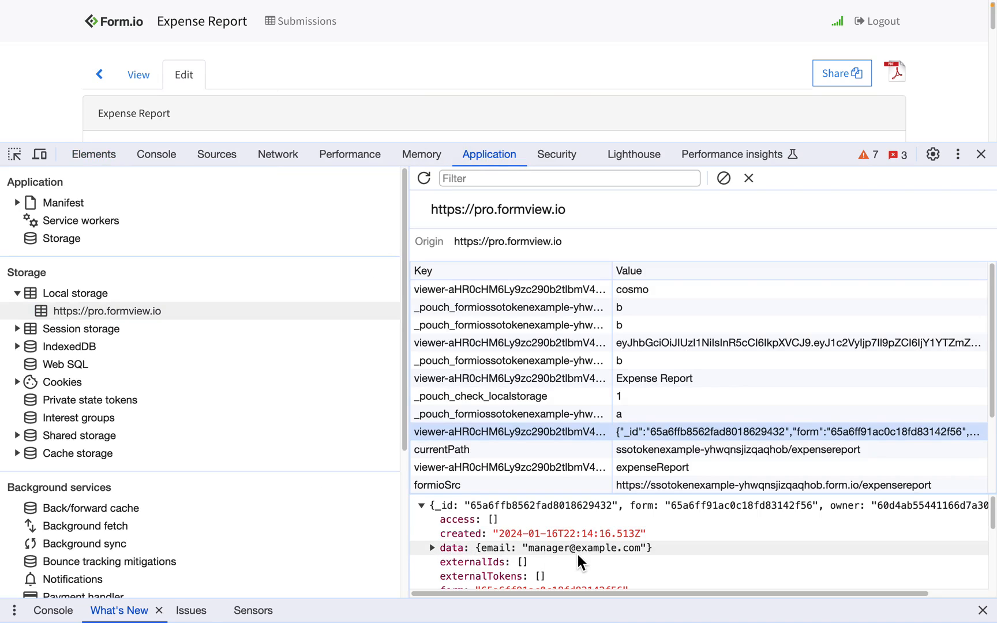
pyautogui.click(980, 154)
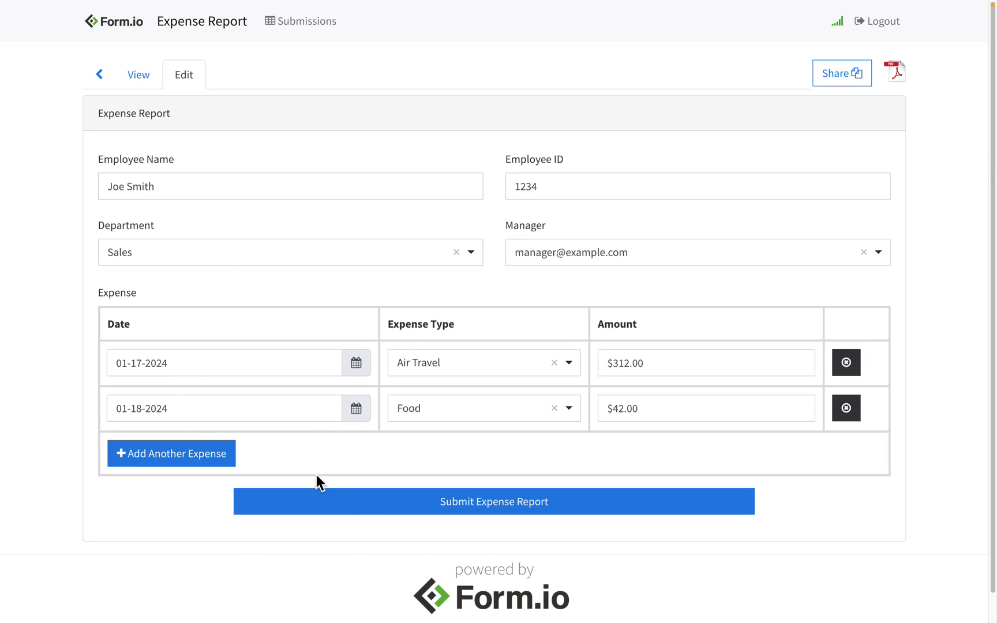
pyautogui.click(352, 503)
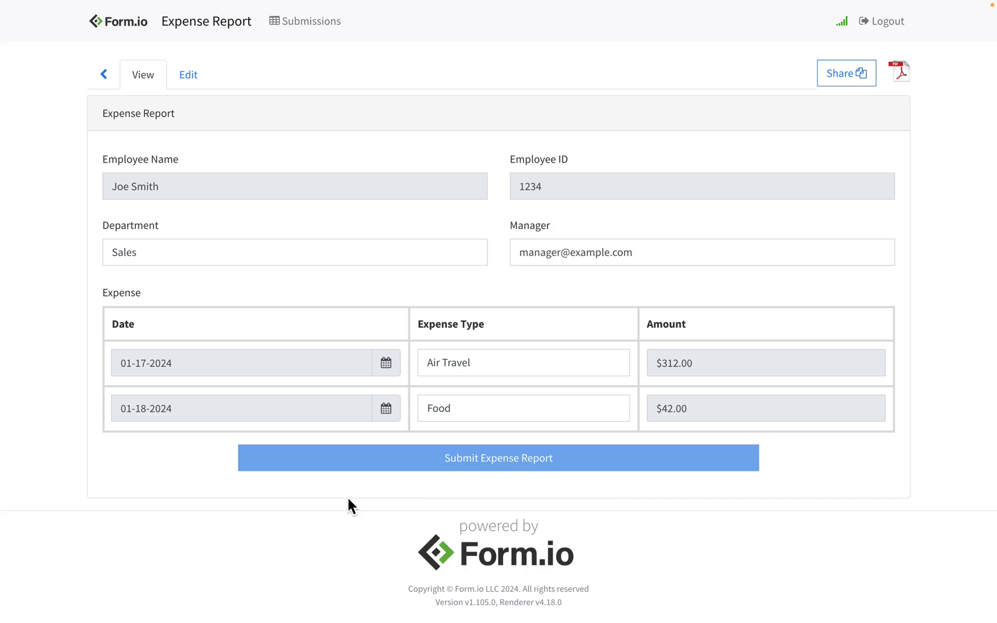